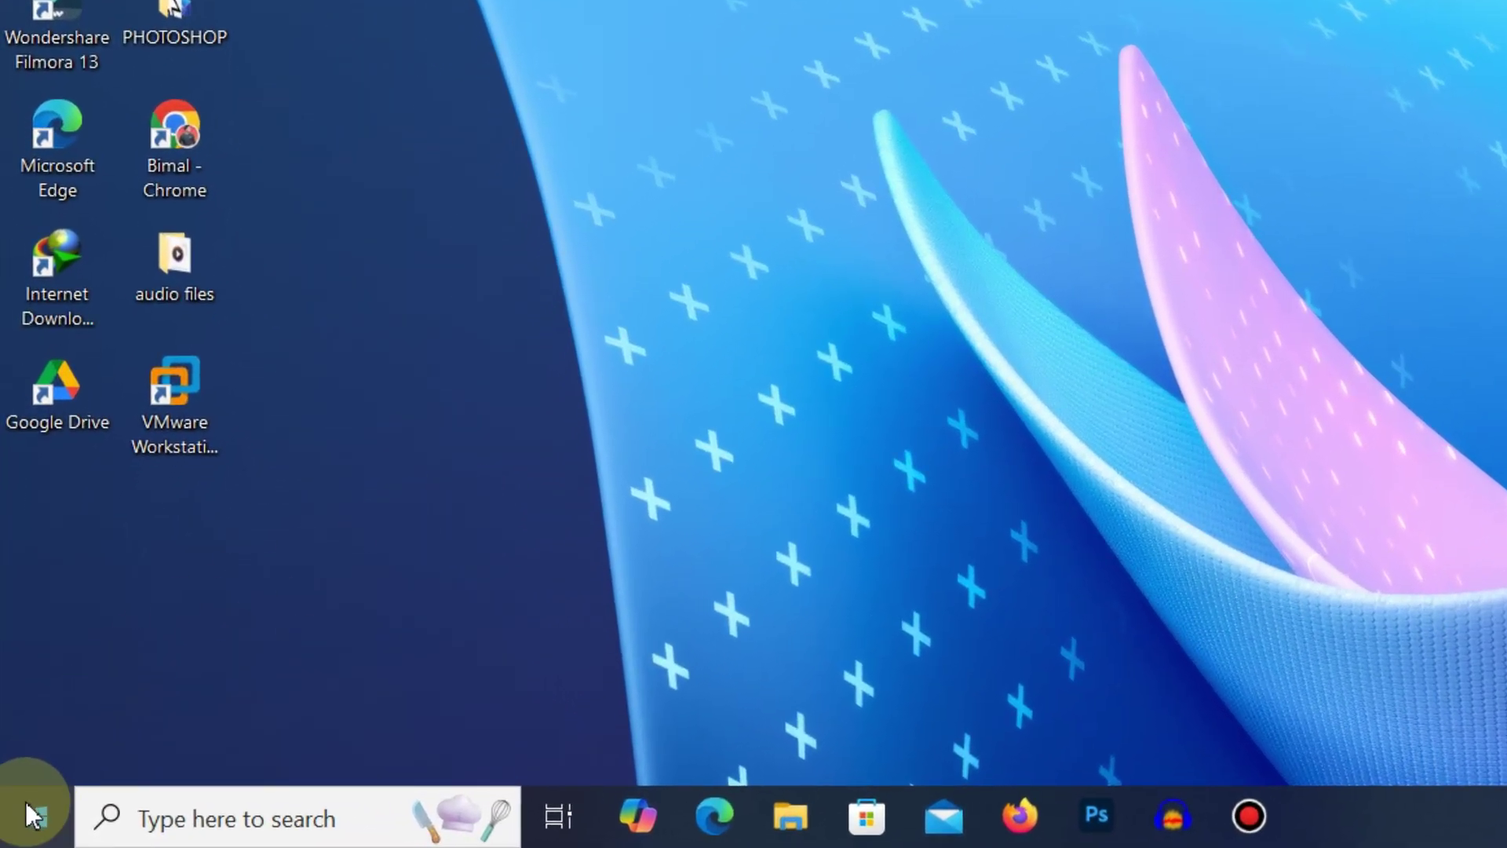
# Open the advanced display settings from the System display page of Windows Settings
pyautogui.click(25, 816)
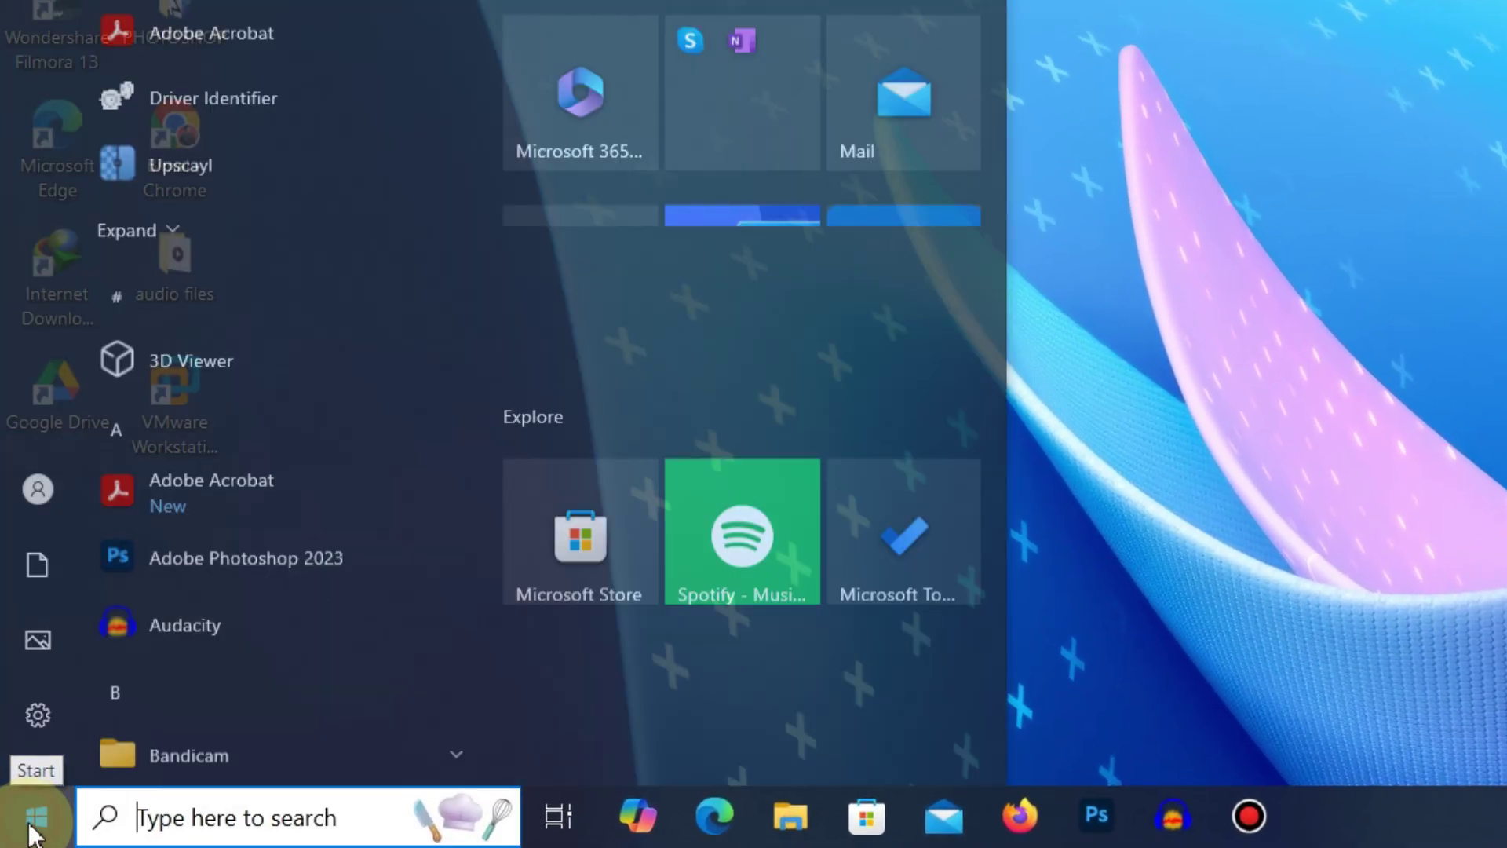
pyautogui.moveTo(60, 691)
pyautogui.click(143, 672)
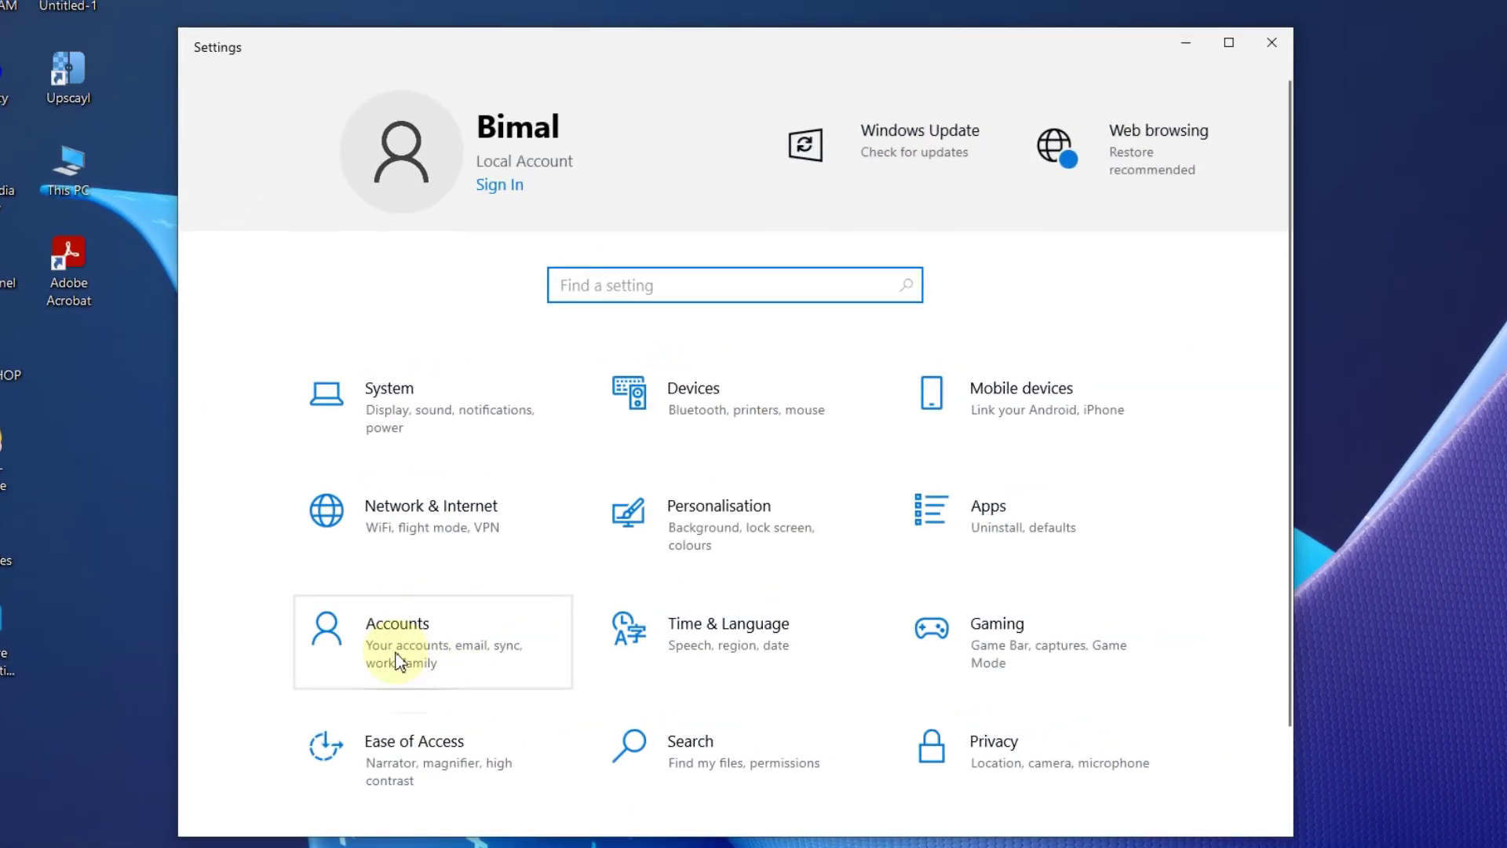
pyautogui.click(432, 300)
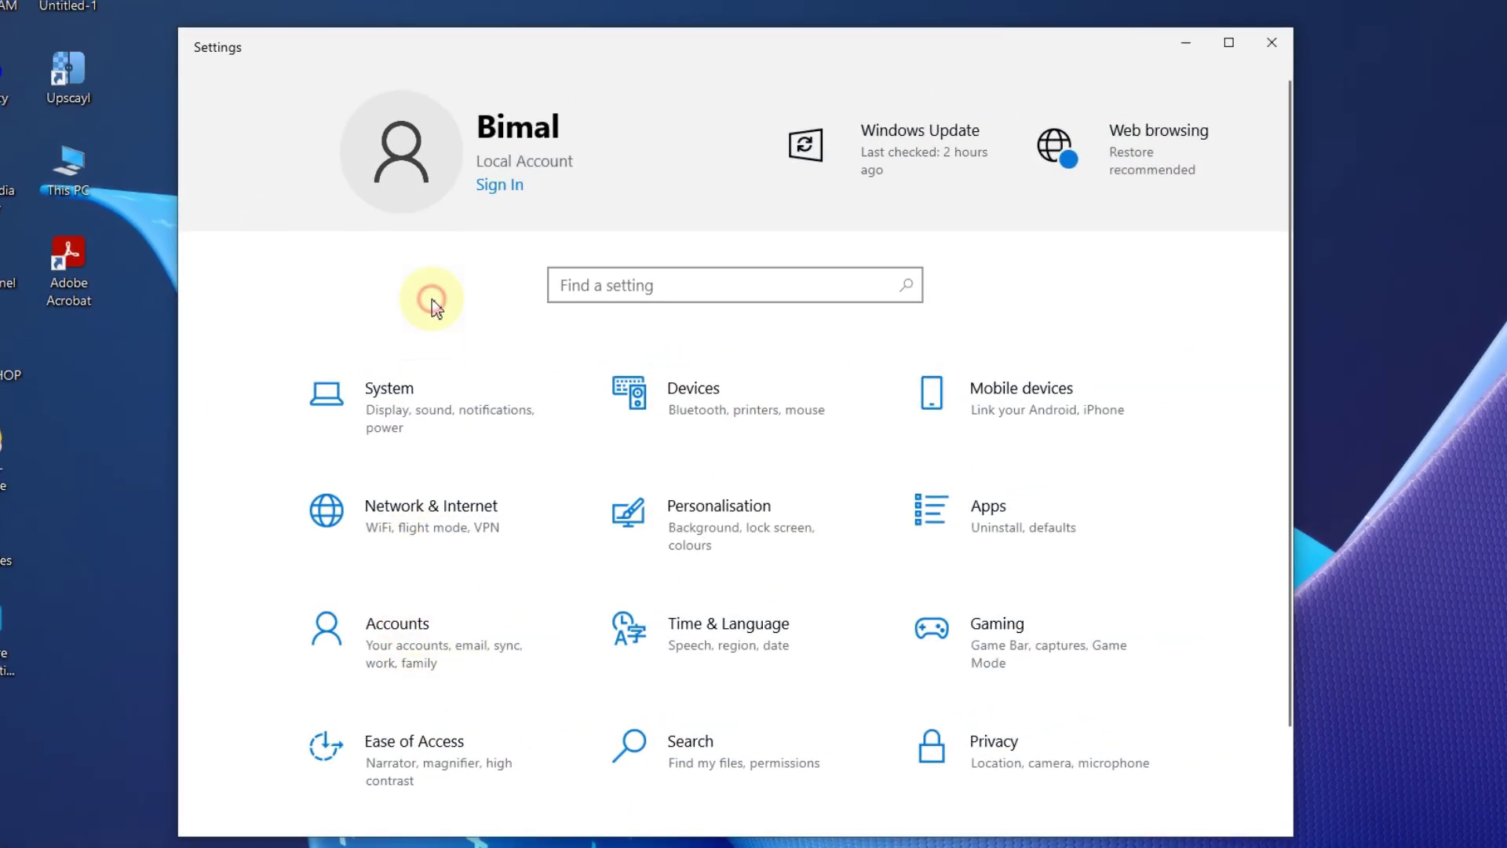
pyautogui.click(427, 404)
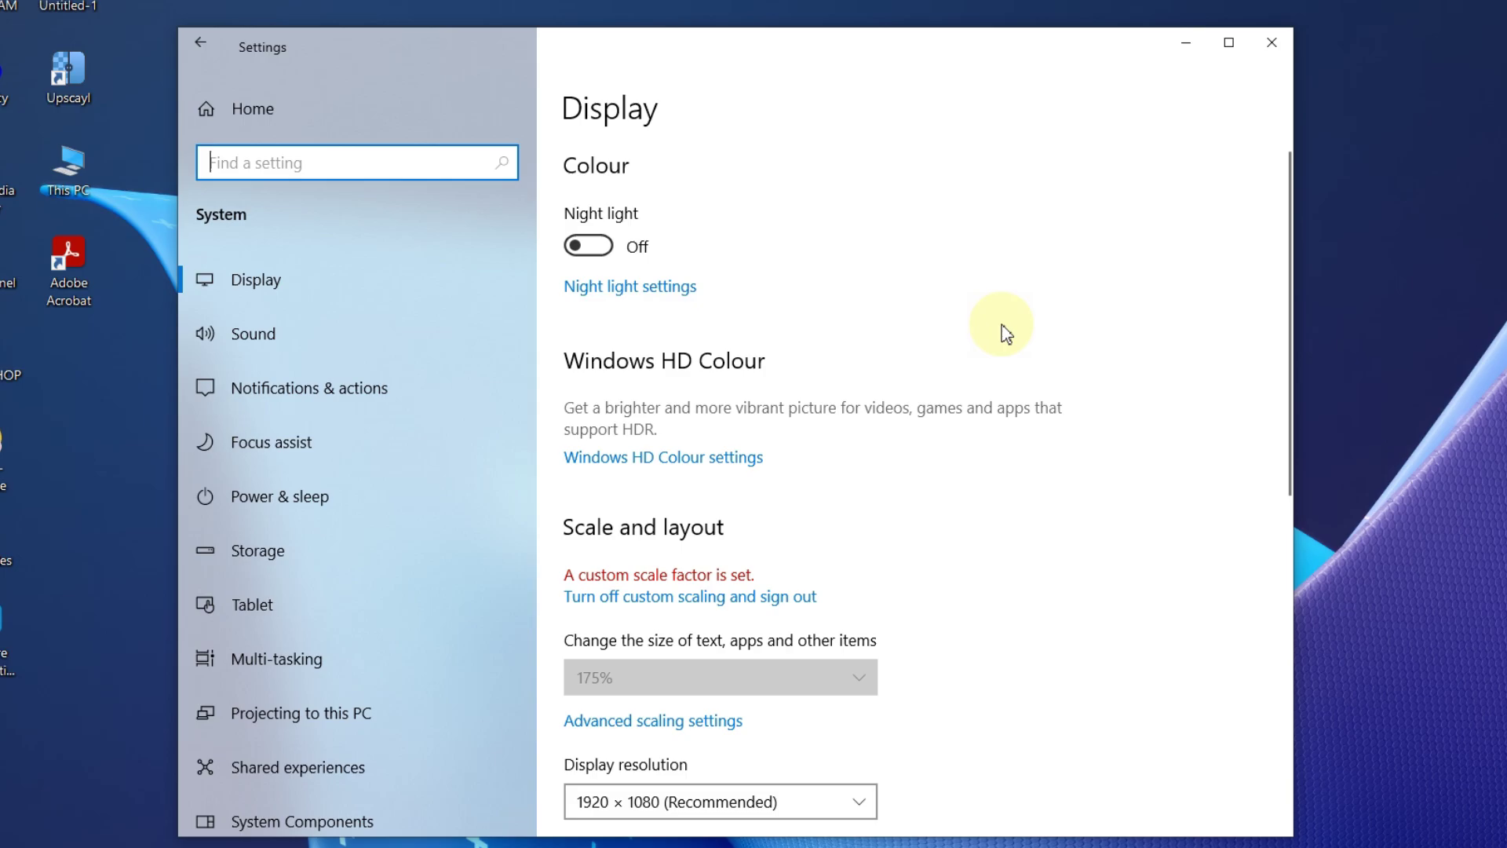
pyautogui.scroll(-10, 1007, 333)
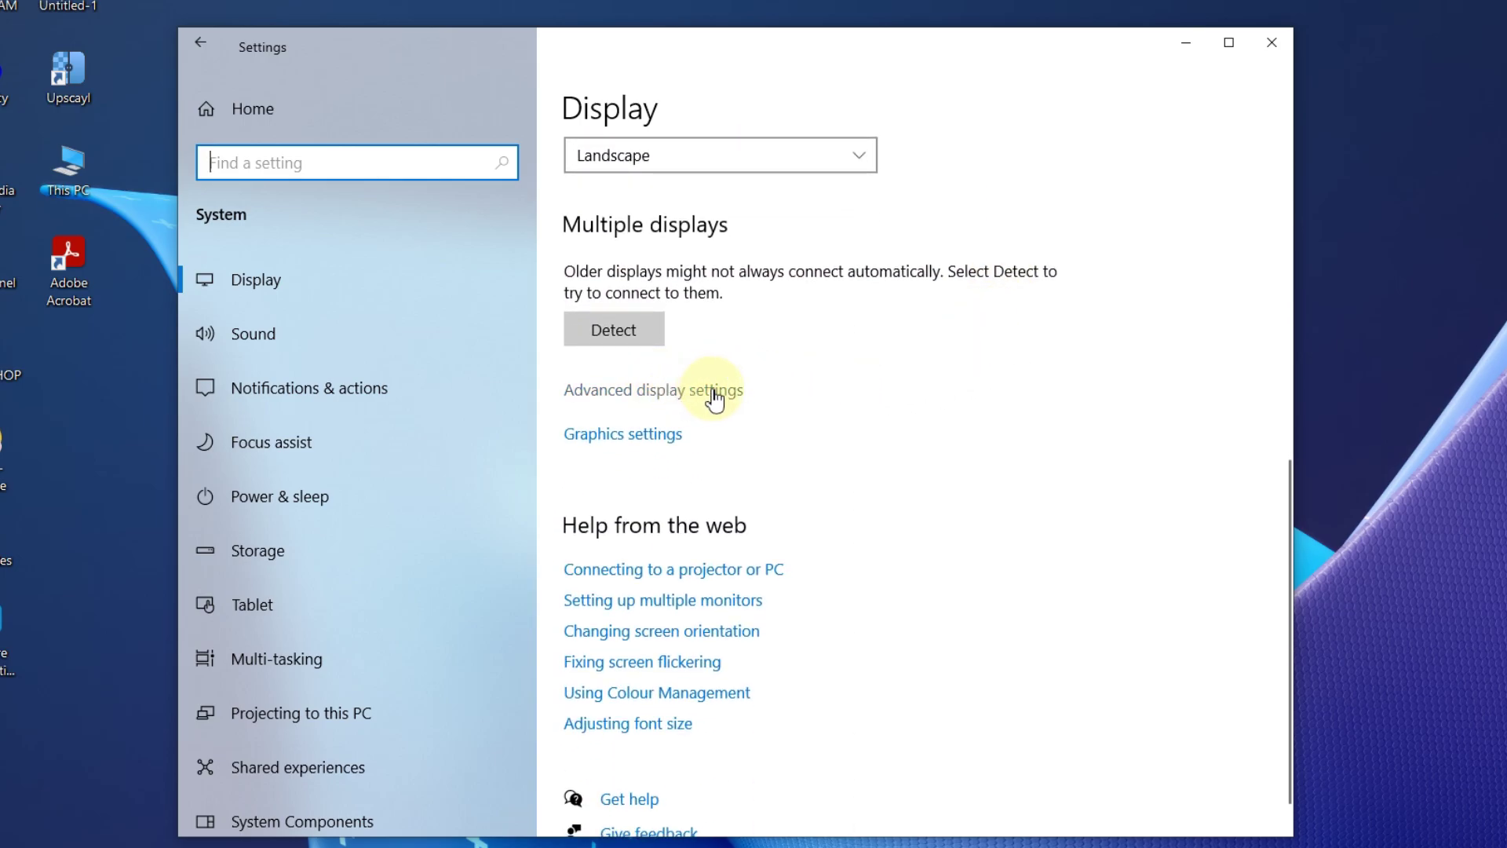
pyautogui.click(713, 392)
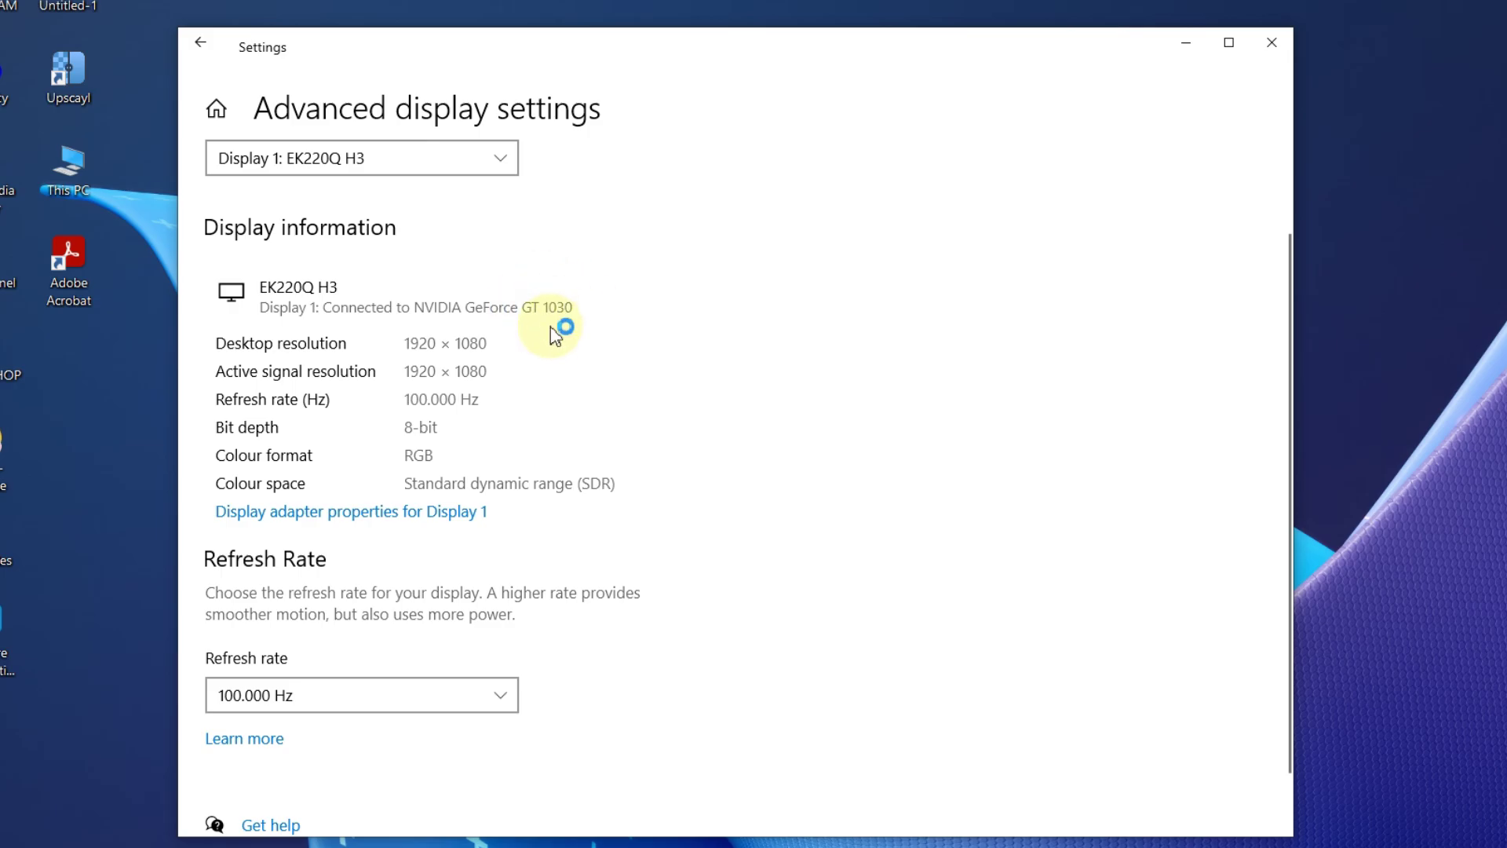
# Check the graphics memory details in the adapter properties for Display 1, and close the dialog and Settings
pyautogui.scroll(-1, 552, 342)
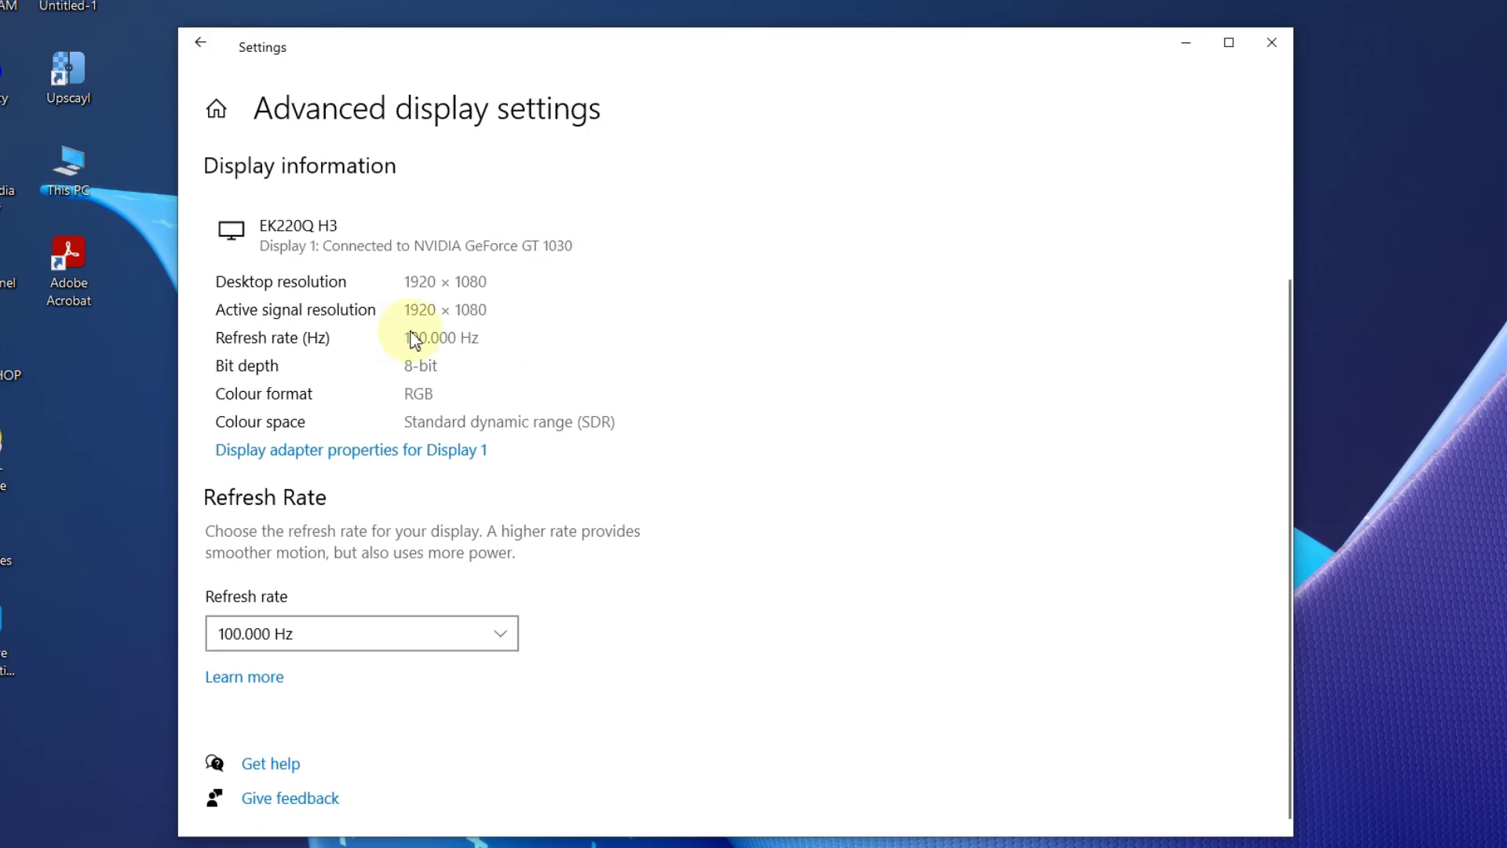
pyautogui.click(360, 454)
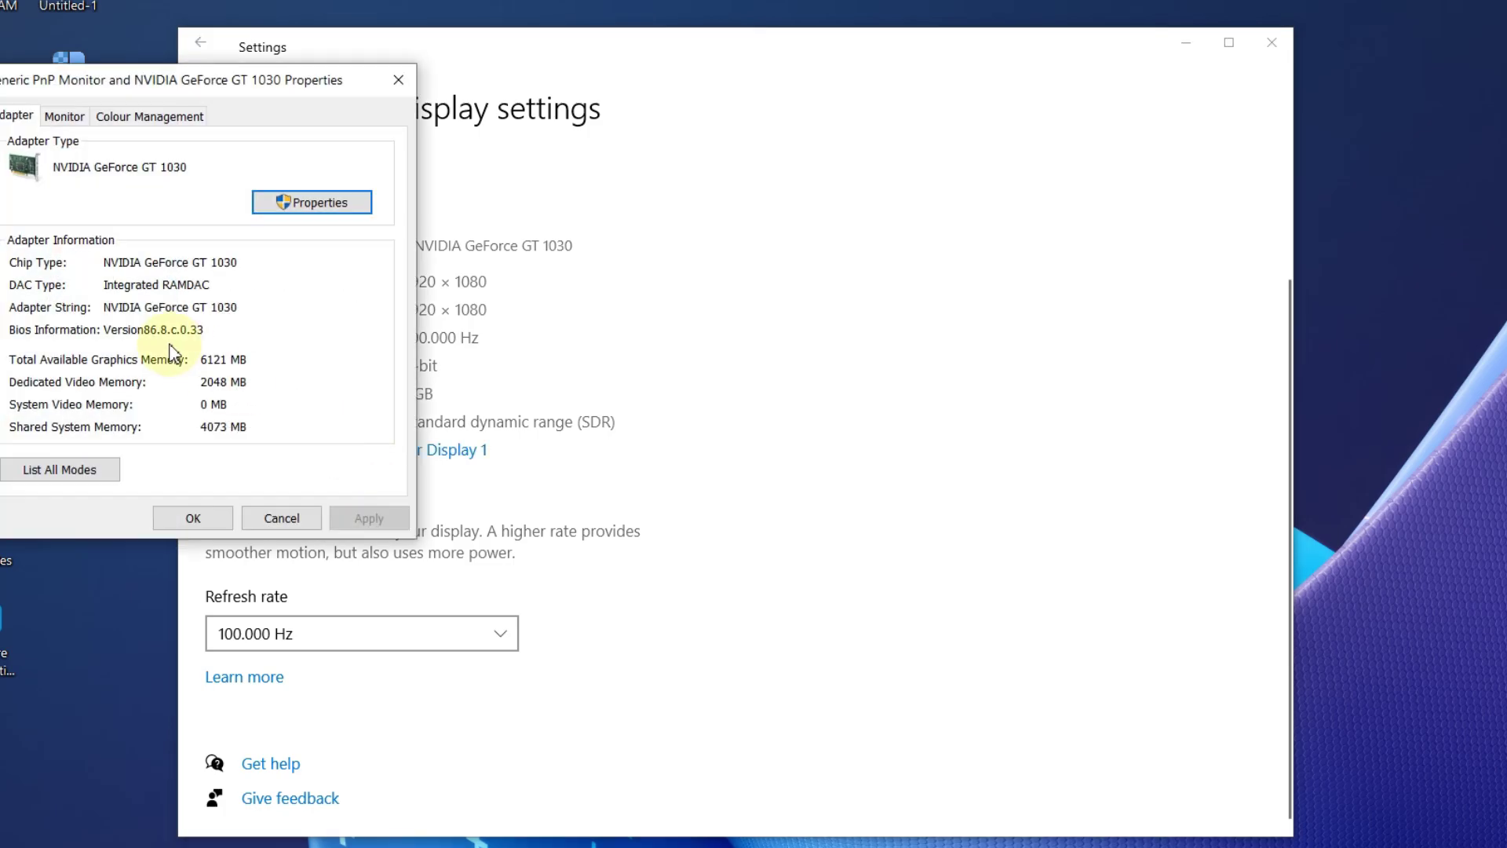
pyautogui.moveTo(222, 80); pyautogui.dragTo(684, 168)
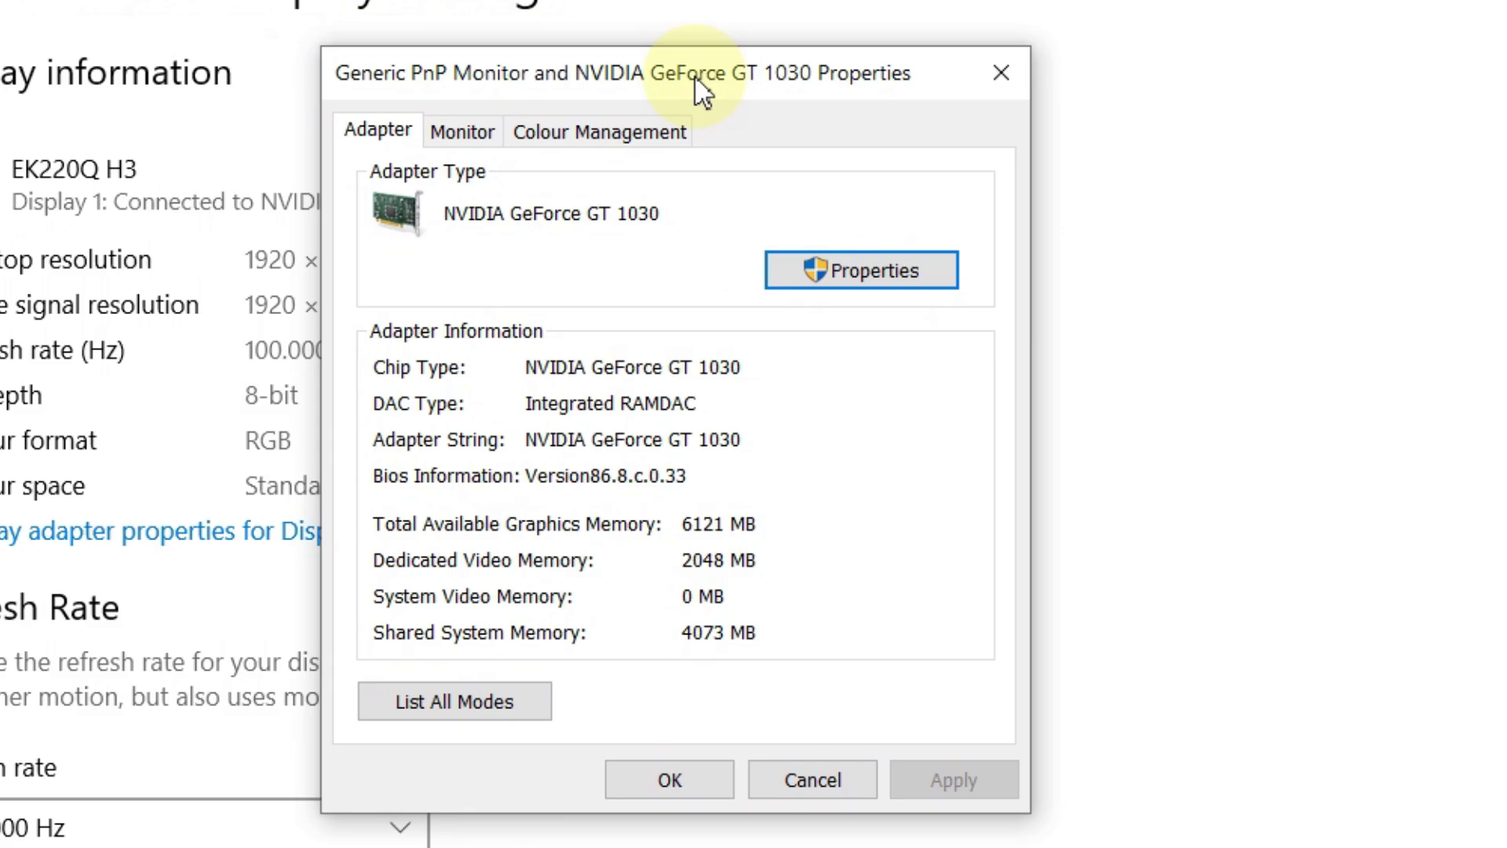
pyautogui.moveTo(696, 78); pyautogui.dragTo(715, 76)
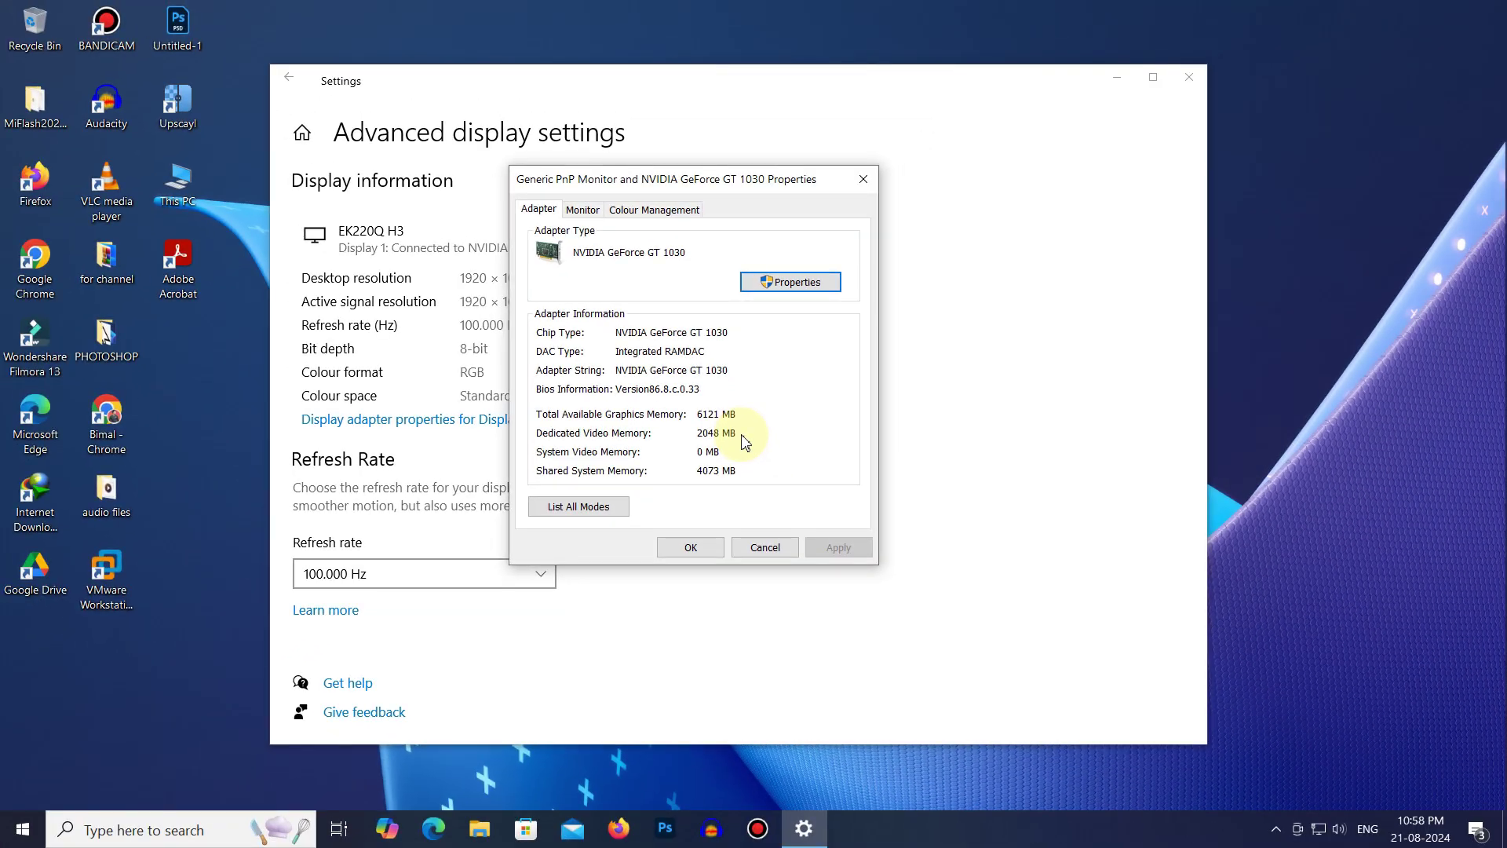
pyautogui.click(697, 548)
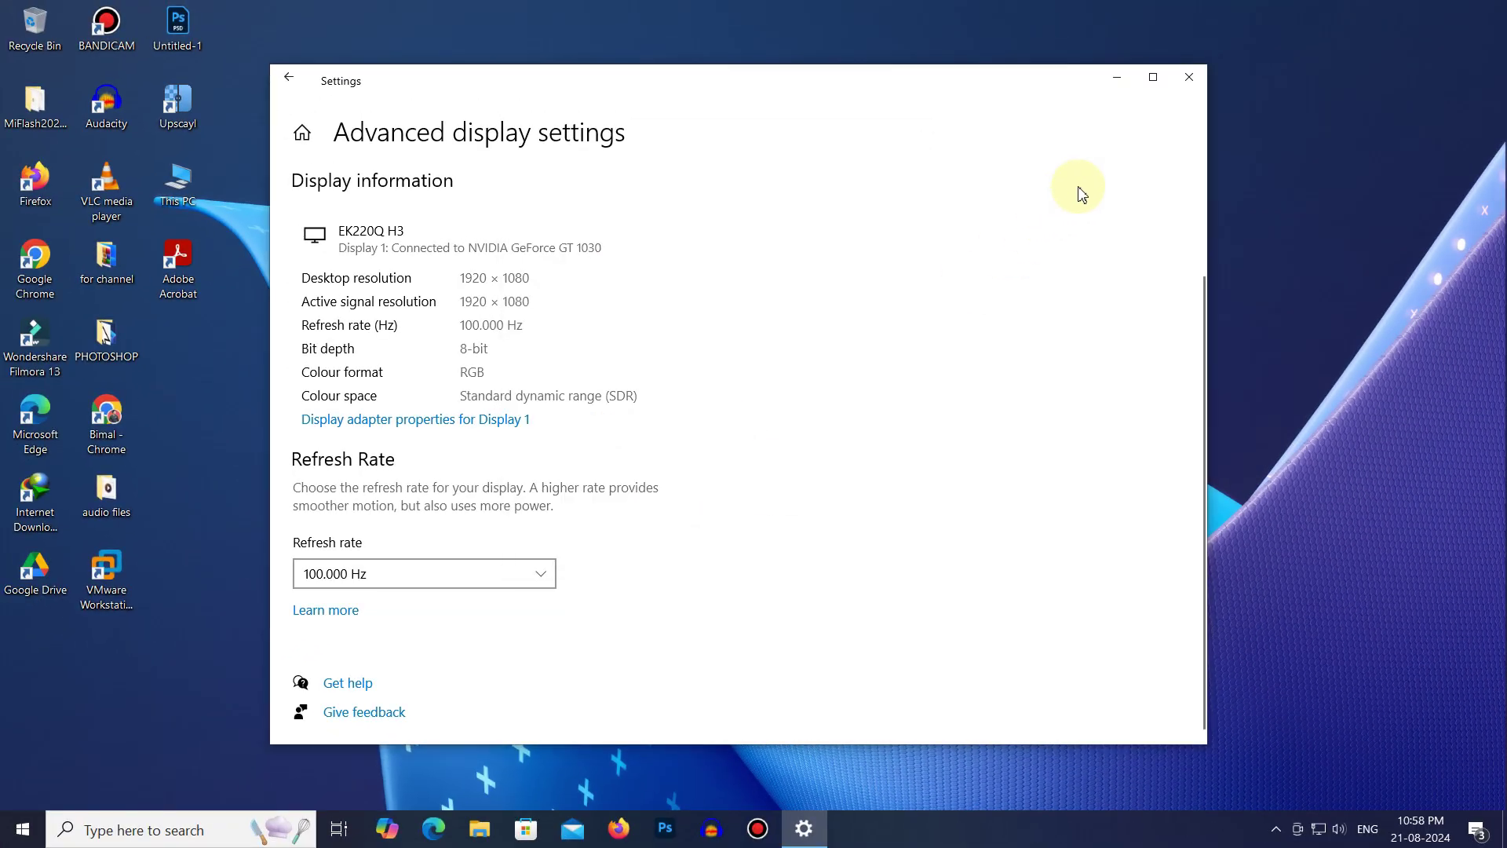
pyautogui.click(1188, 77)
# Refresh the desktop and launch the Registry Editor by running regedit
pyautogui.rightClick(549, 340)
pyautogui.click(592, 395)
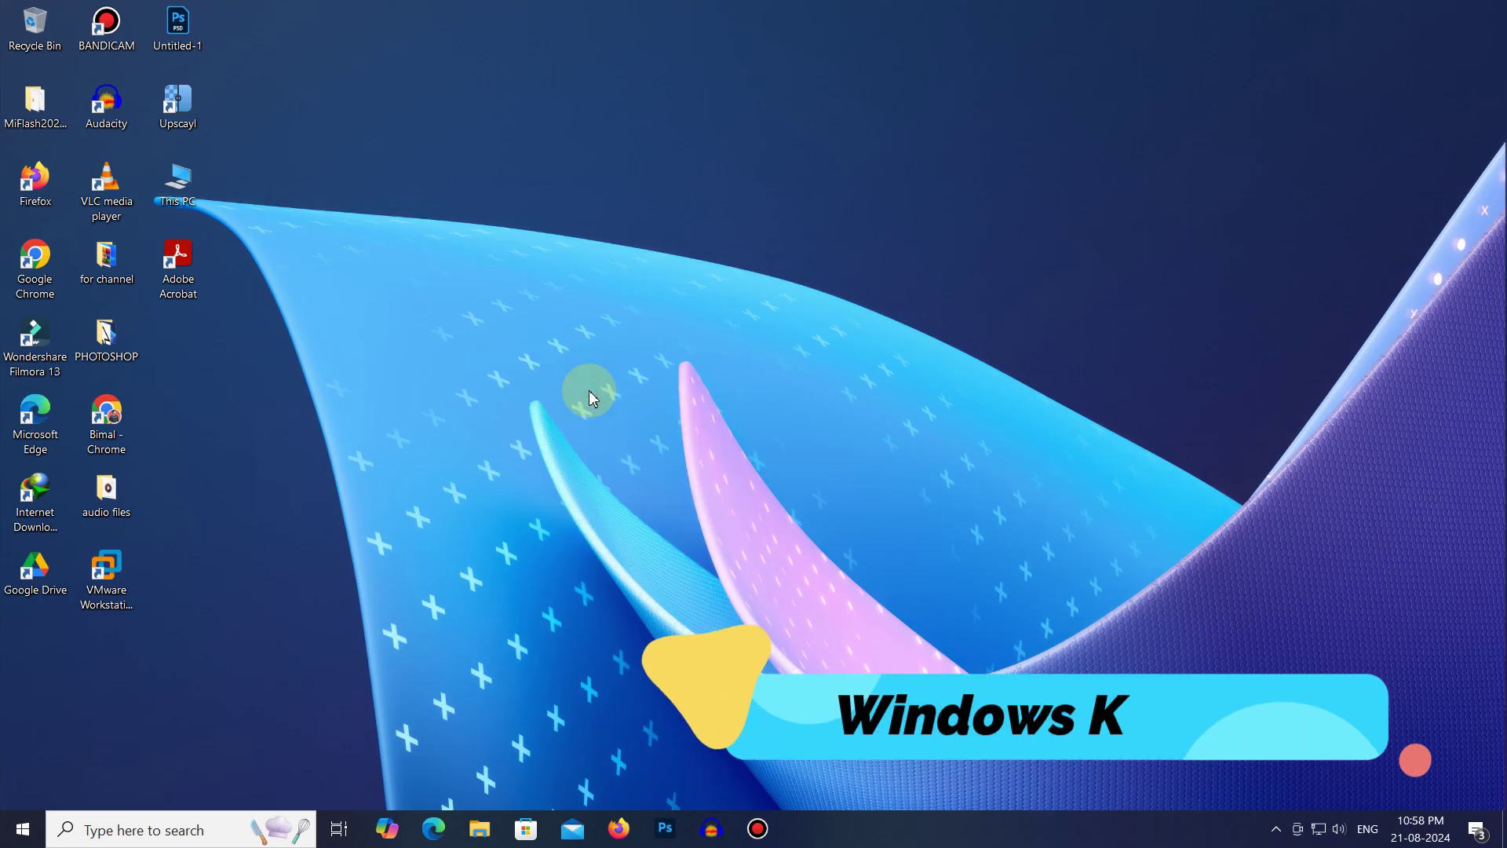
pyautogui.press('super+r')
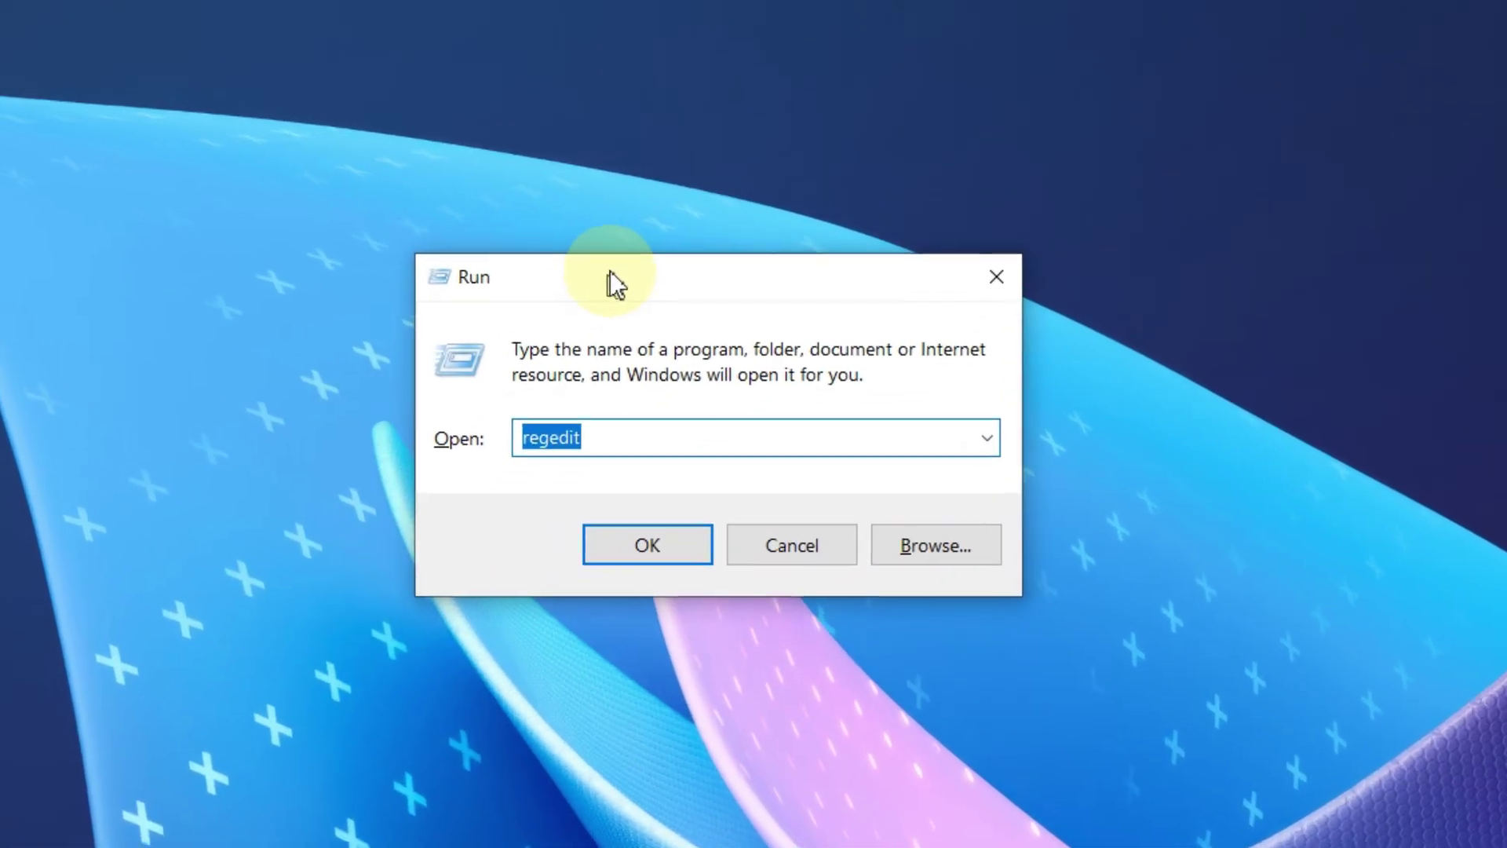
pyautogui.click(143, 705)
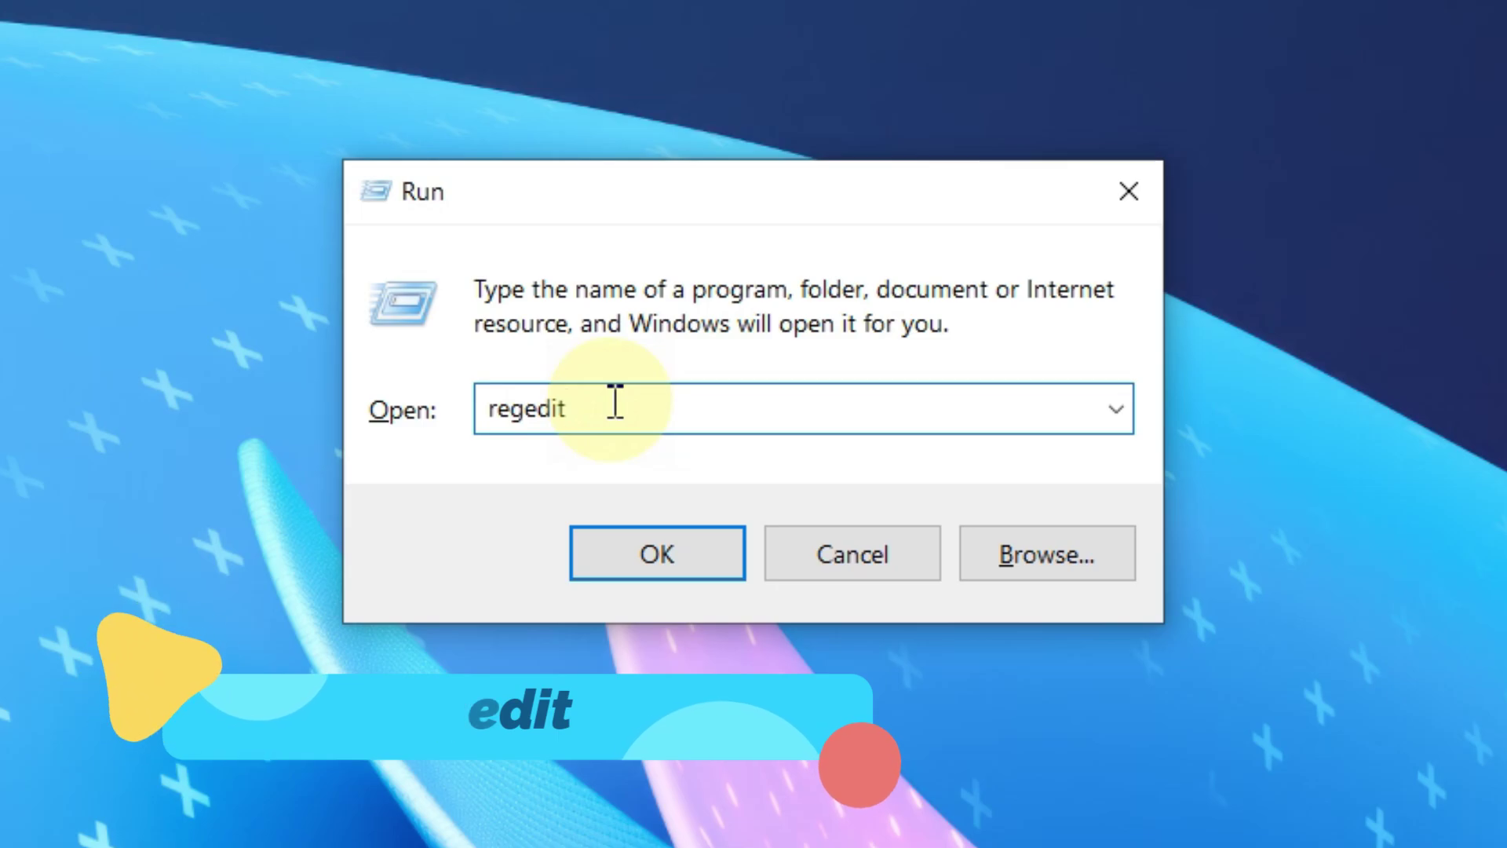
pyautogui.click(651, 530)
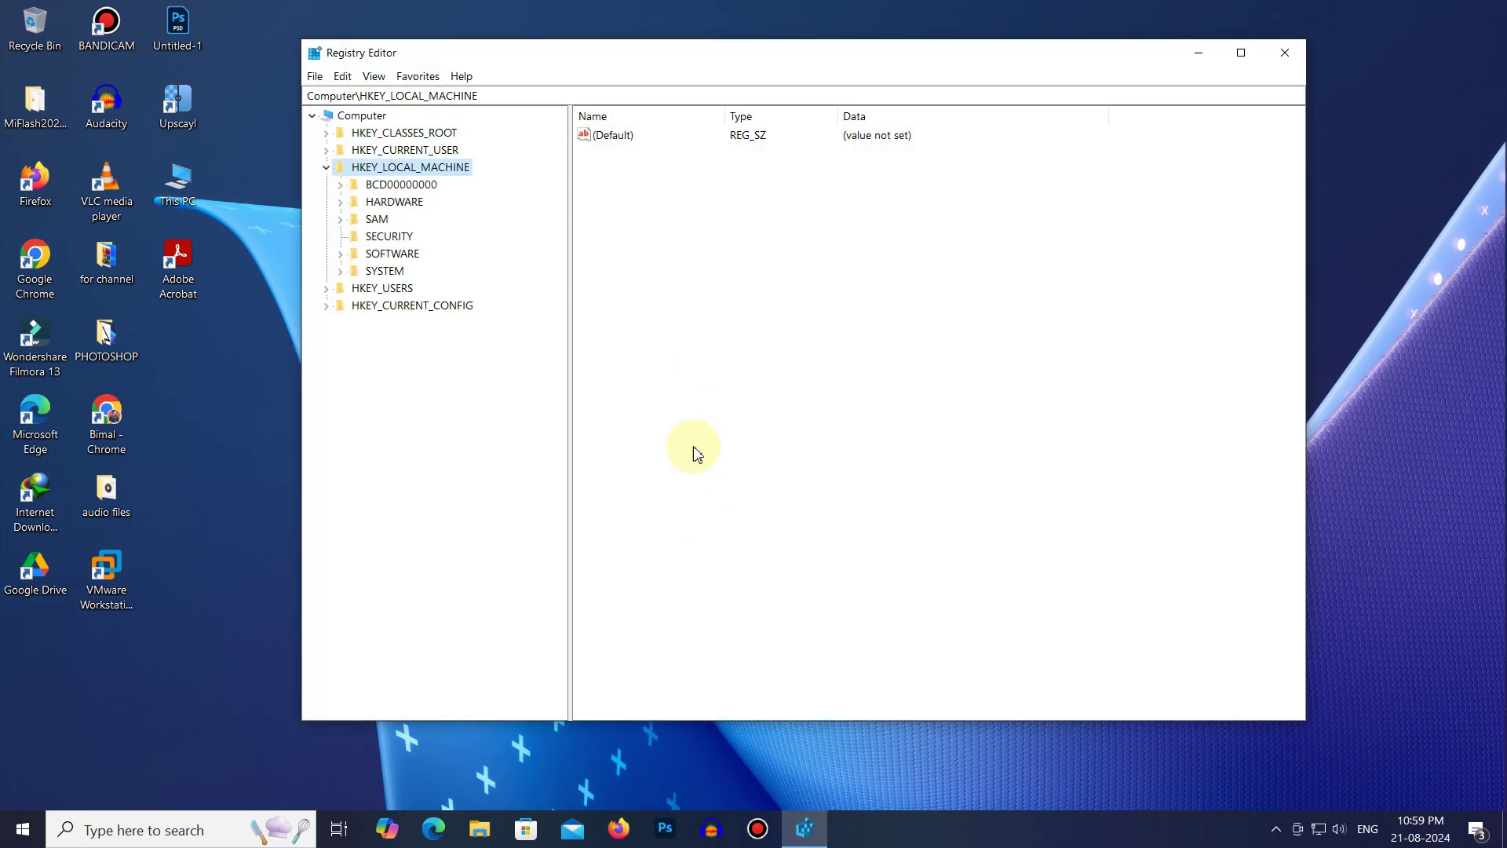
pyautogui.moveTo(771, 53); pyautogui.dragTo(778, 63)
pyautogui.click(581, 333)
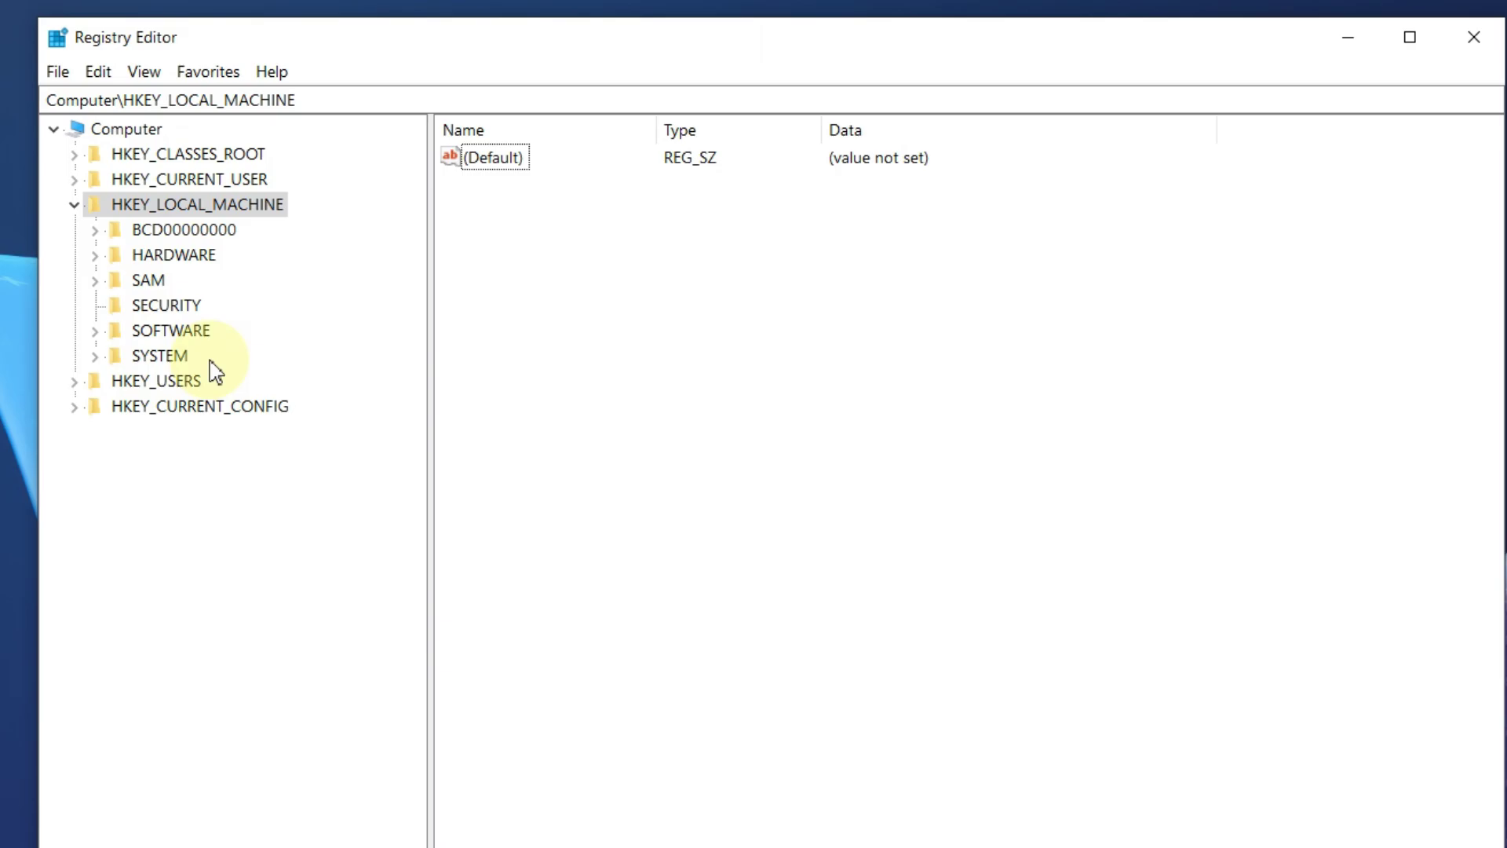
# Expand HKEY_LOCAL_MACHINE and its SOFTWARE key in the registry tree
pyautogui.click(75, 205)
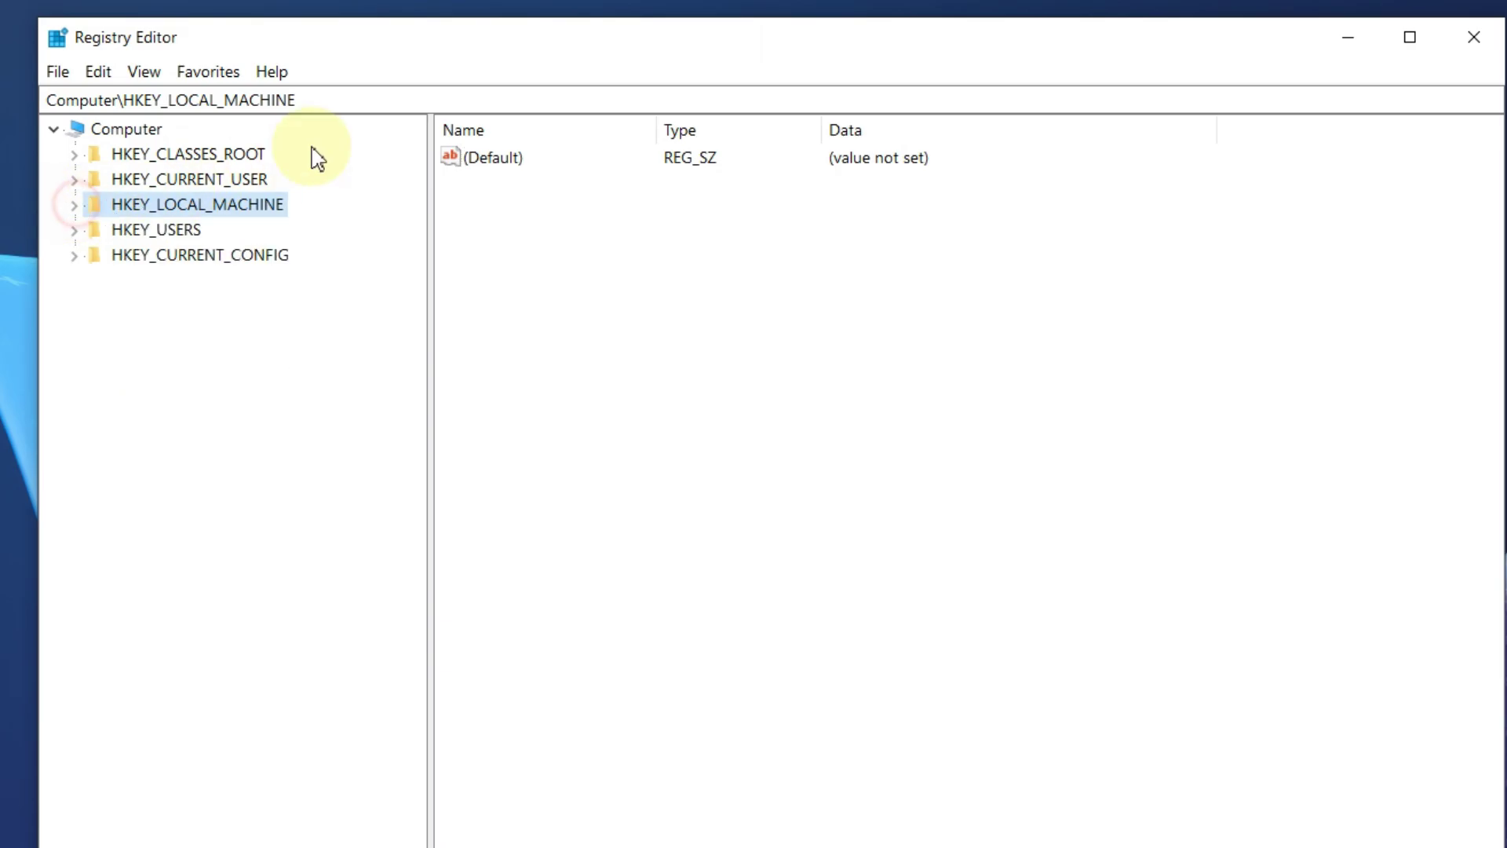
pyautogui.click(348, 226)
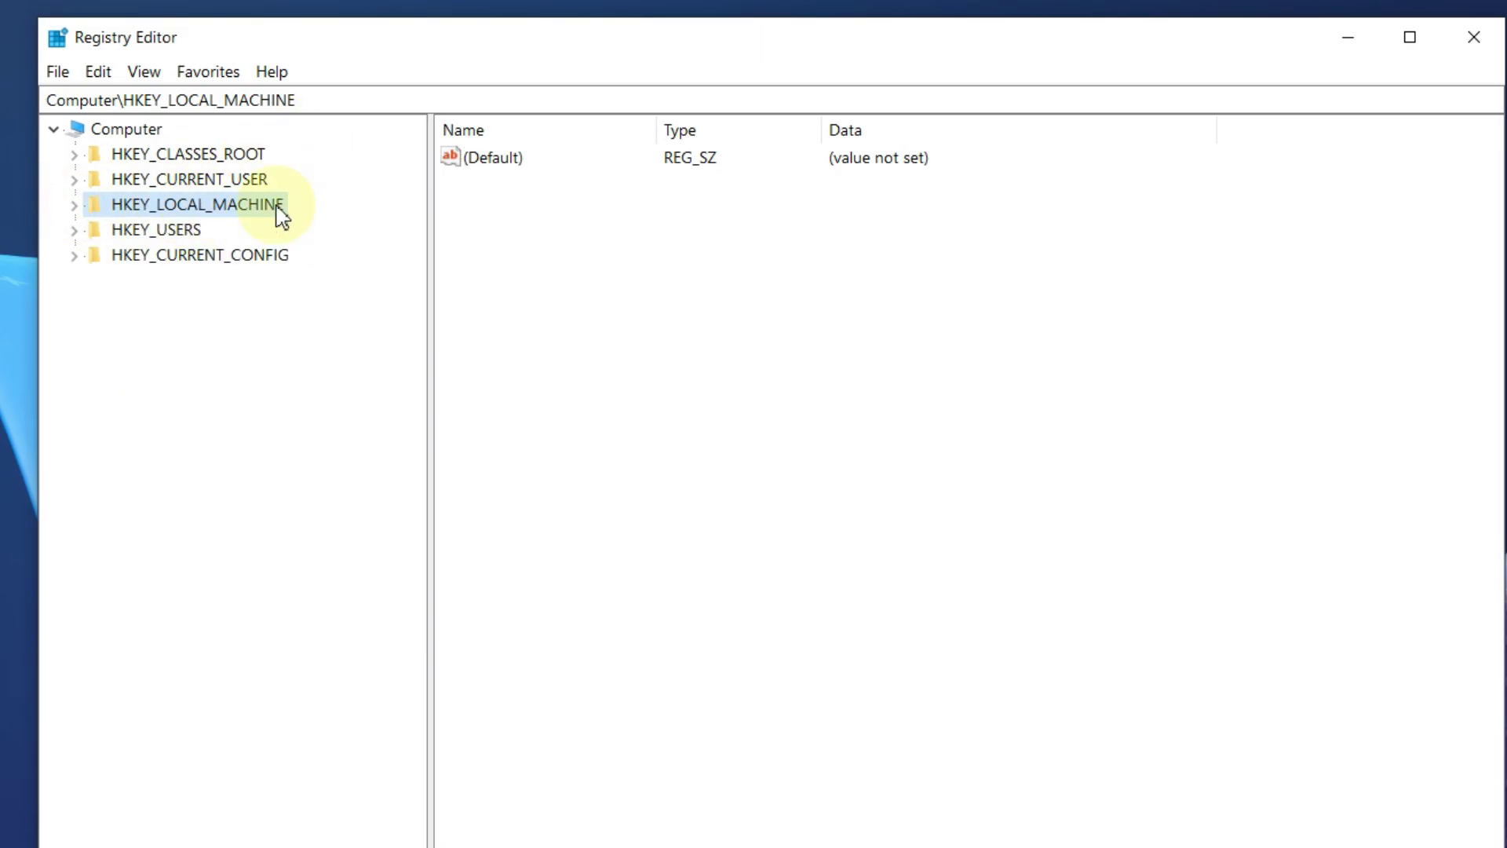
pyautogui.click(74, 206)
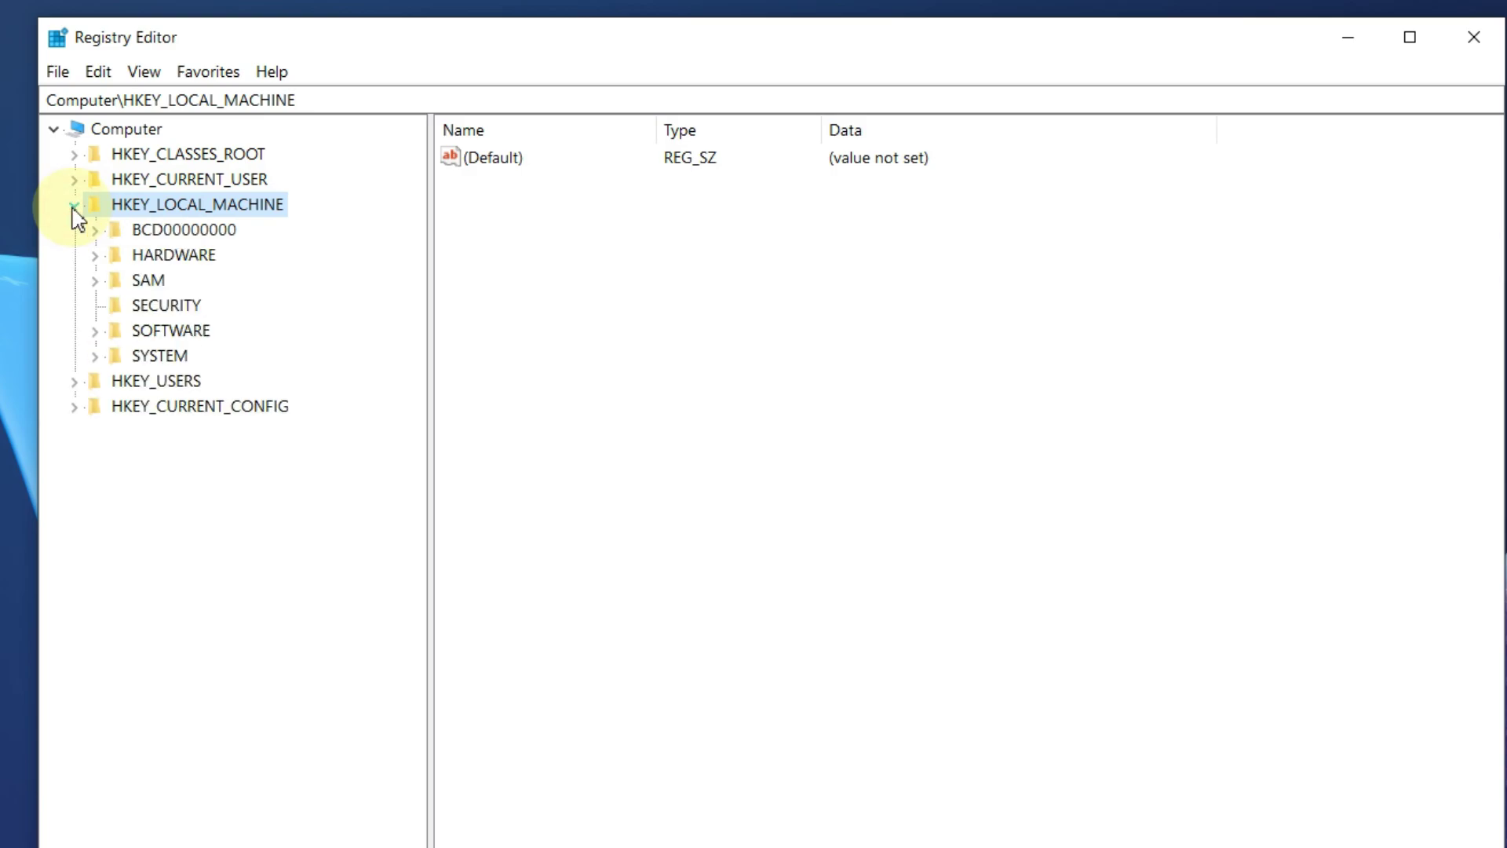
pyautogui.click(179, 334)
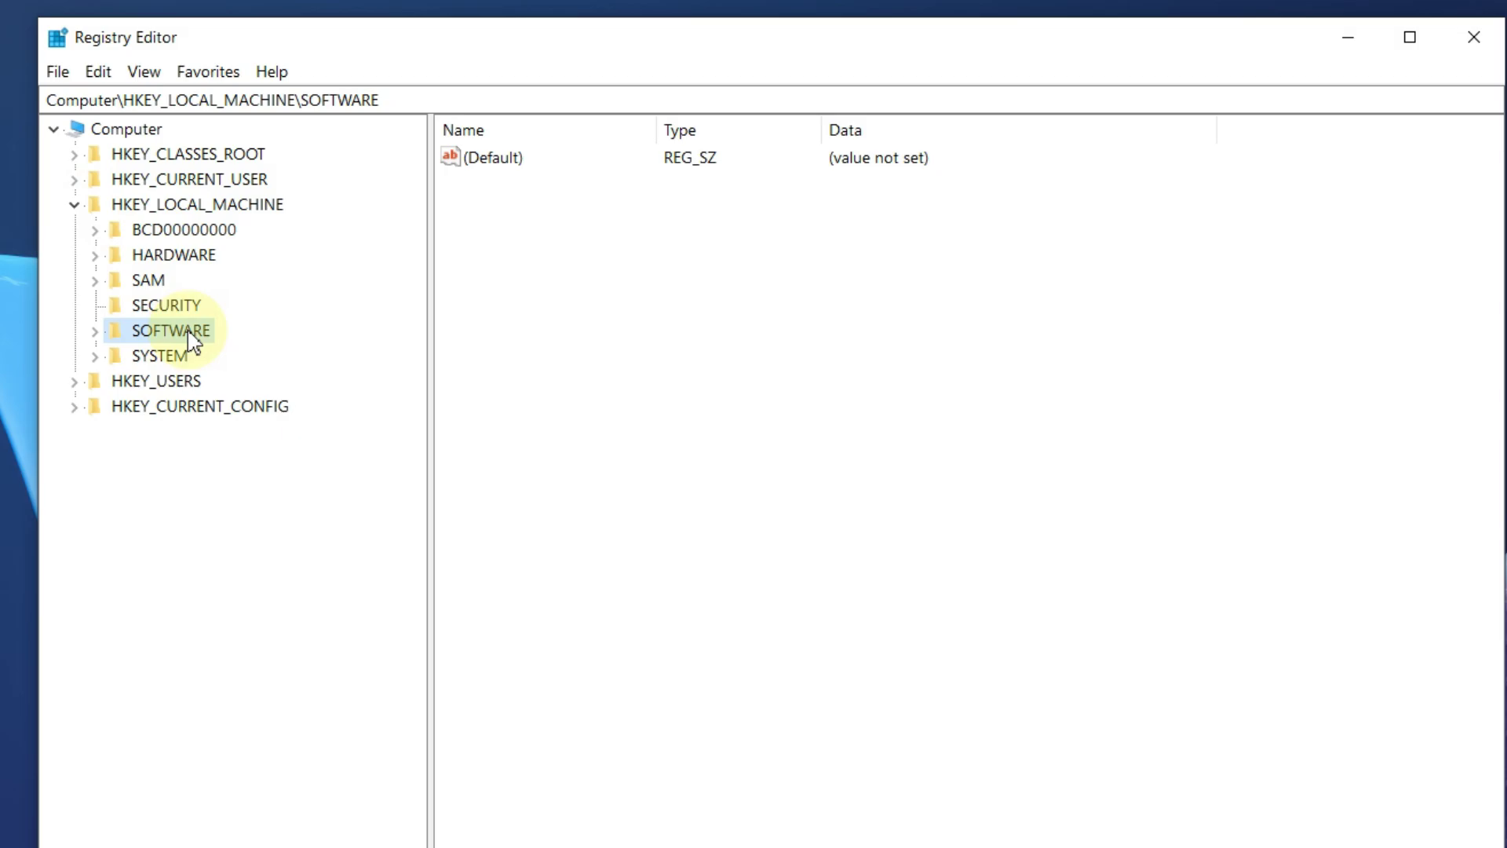
pyautogui.click(99, 333)
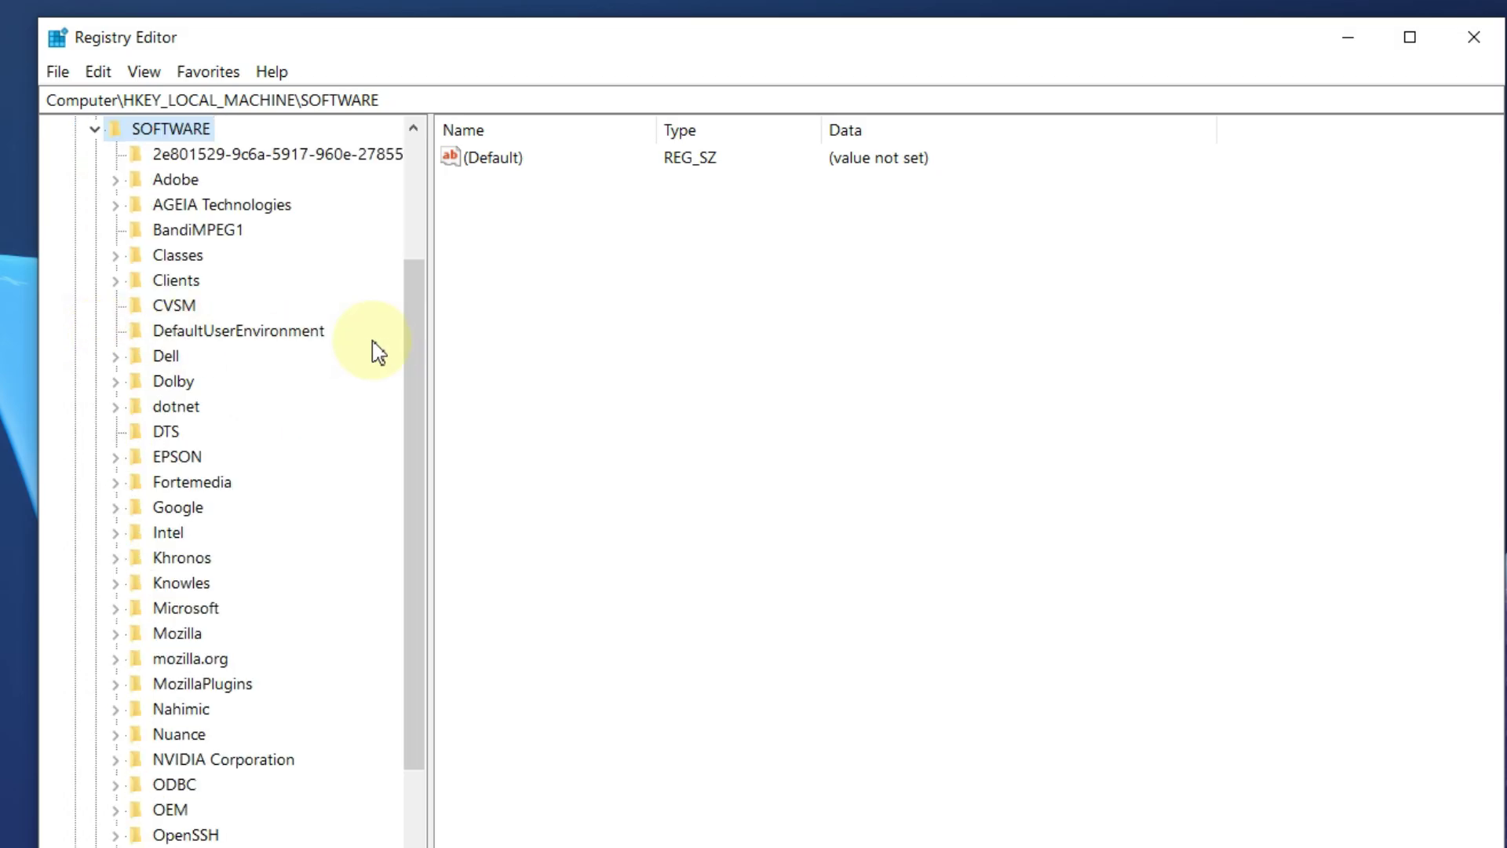
# Create a new key named GMM under the Intel key in HKEY_LOCAL_MACHINE\SOFTWARE
pyautogui.moveTo(418, 361); pyautogui.dragTo(306, 431)
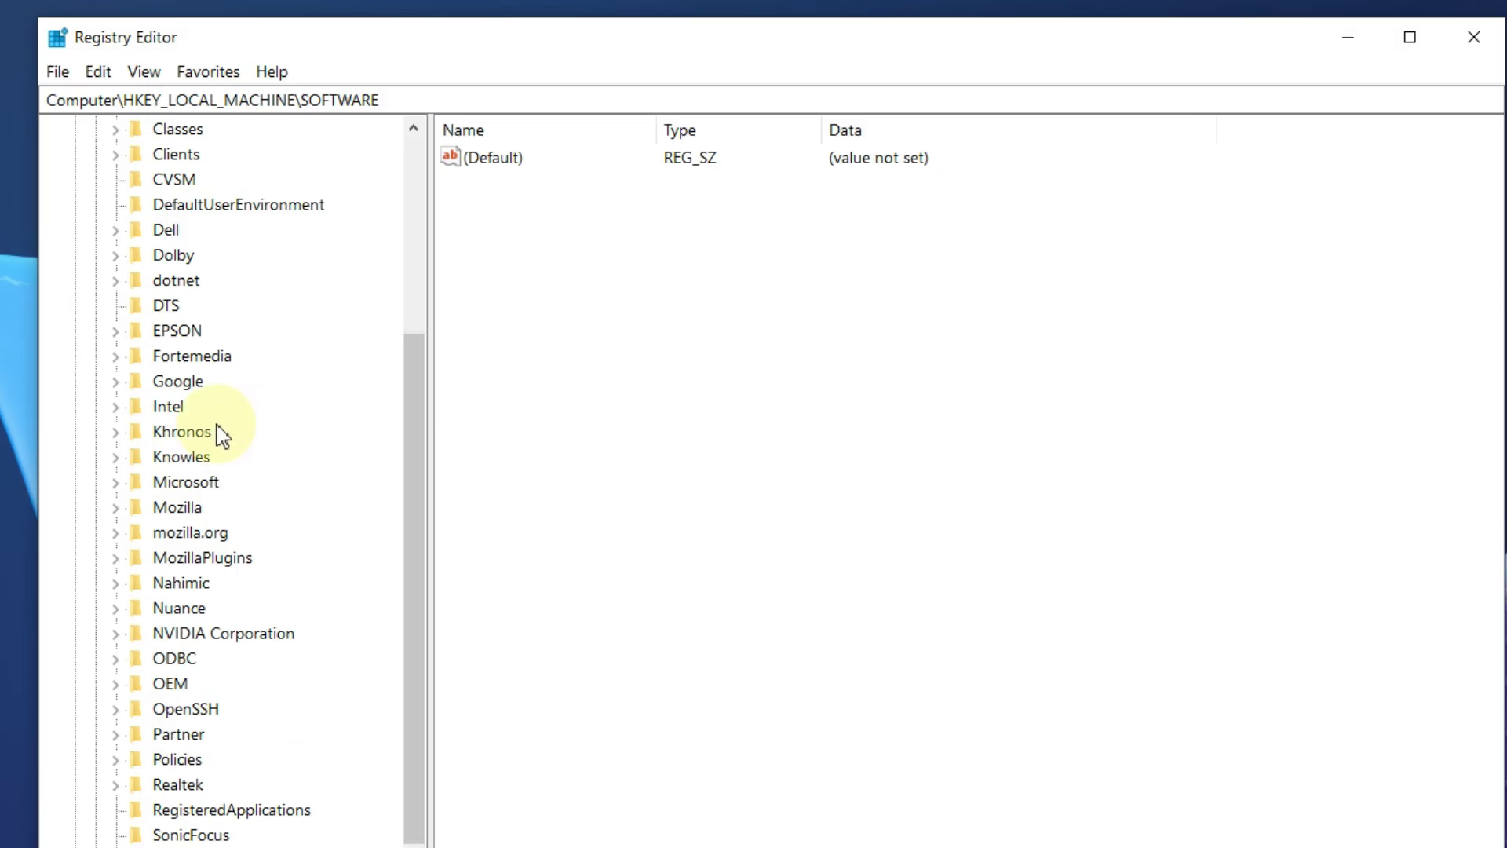
pyautogui.click(168, 407)
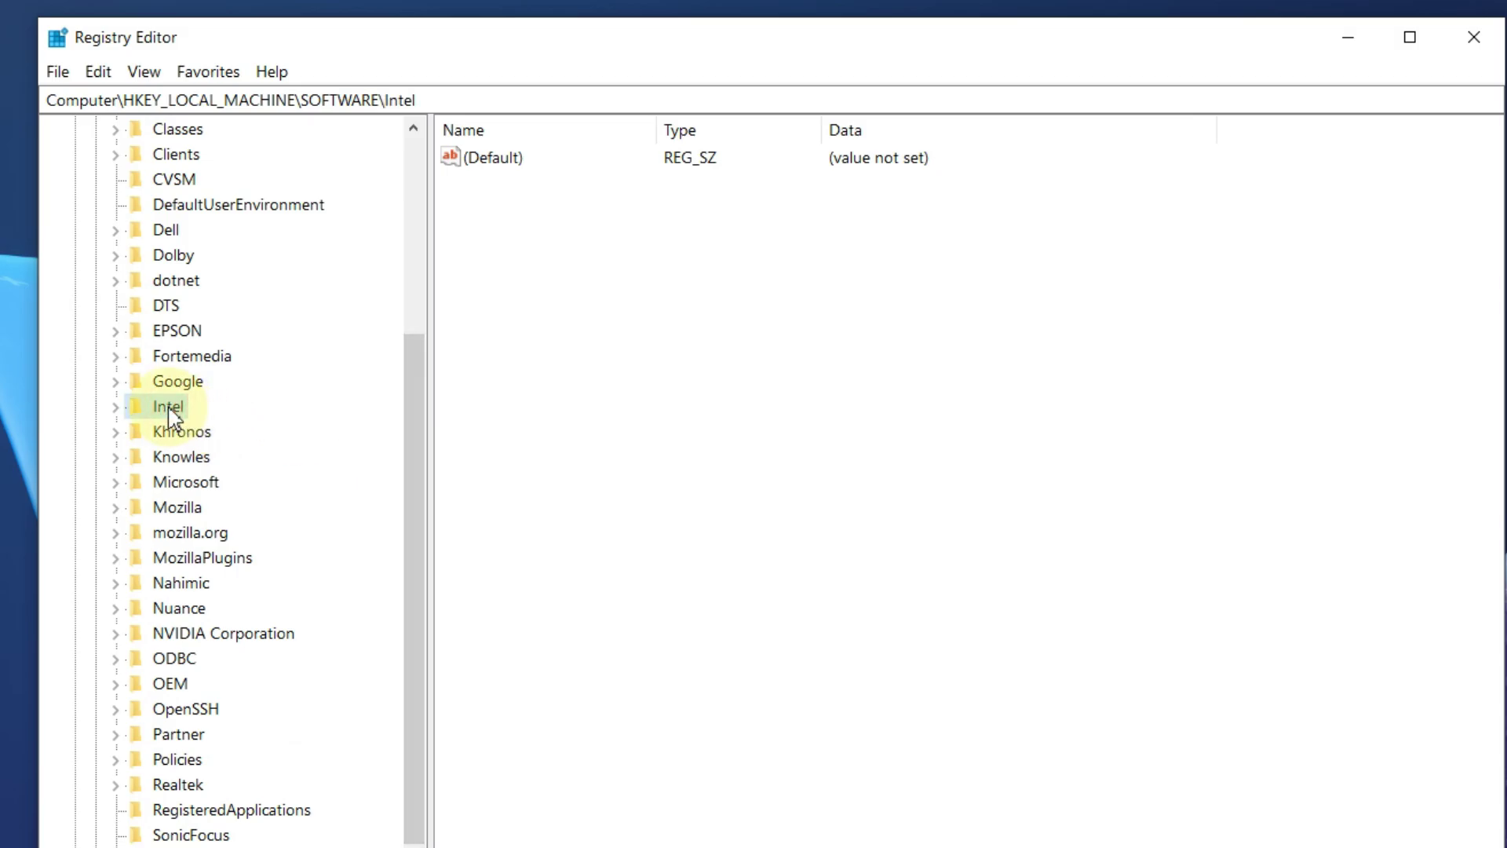
pyautogui.rightClick(169, 409)
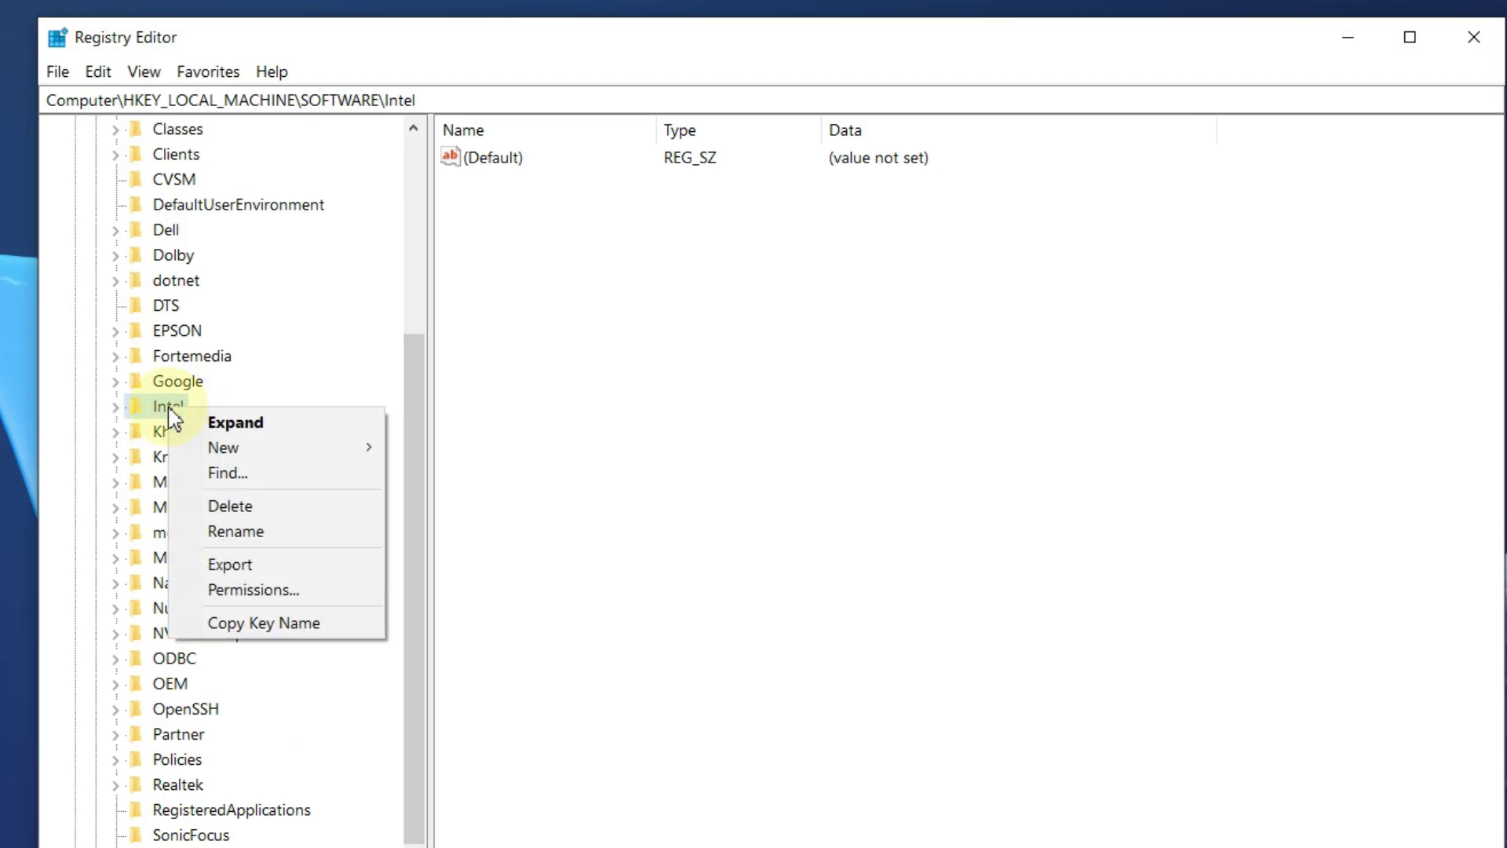
pyautogui.moveTo(255, 449)
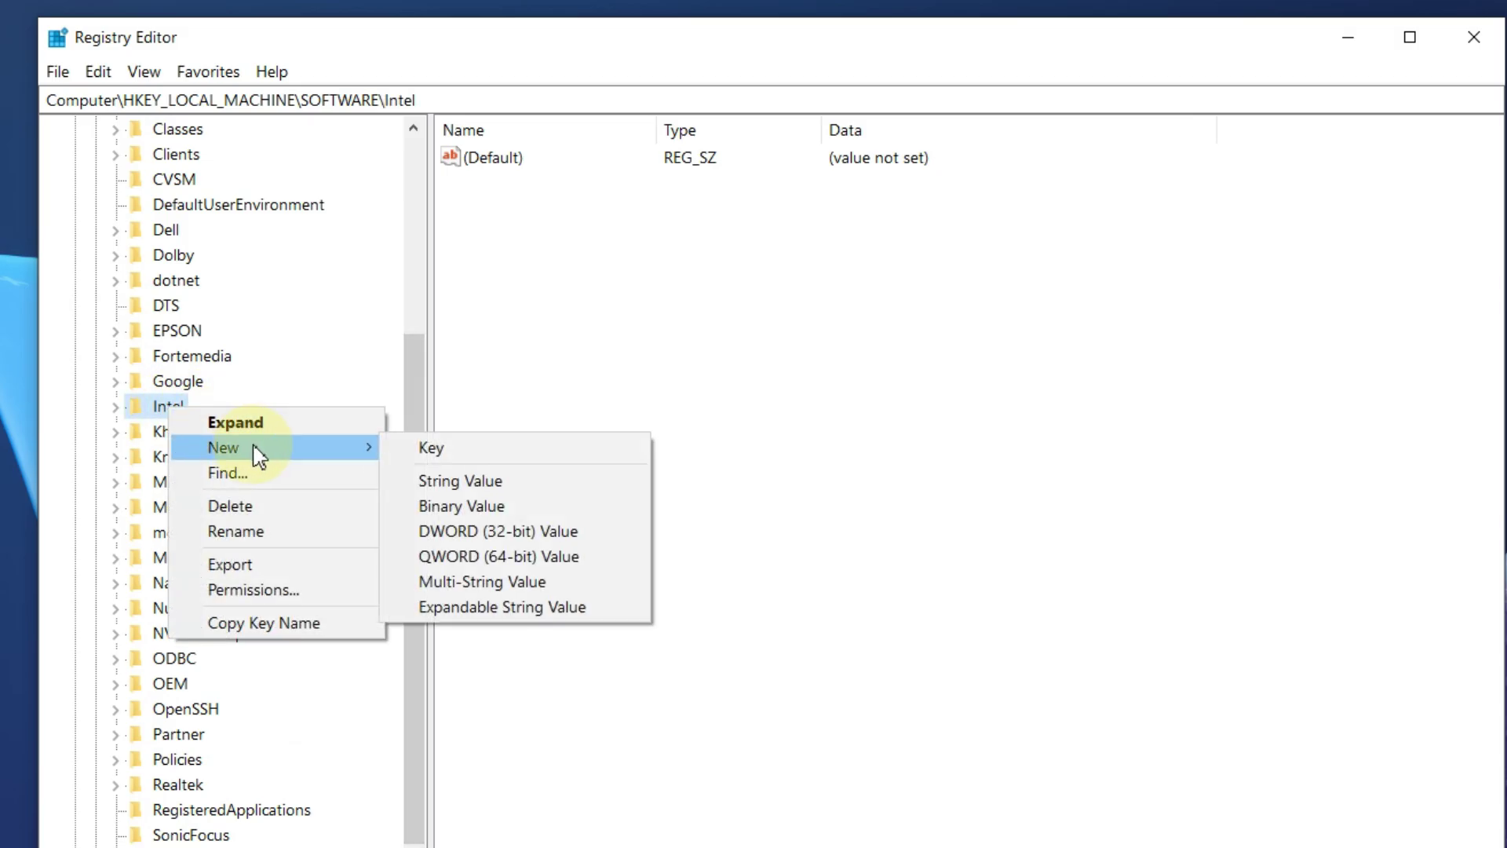
pyautogui.click(432, 449)
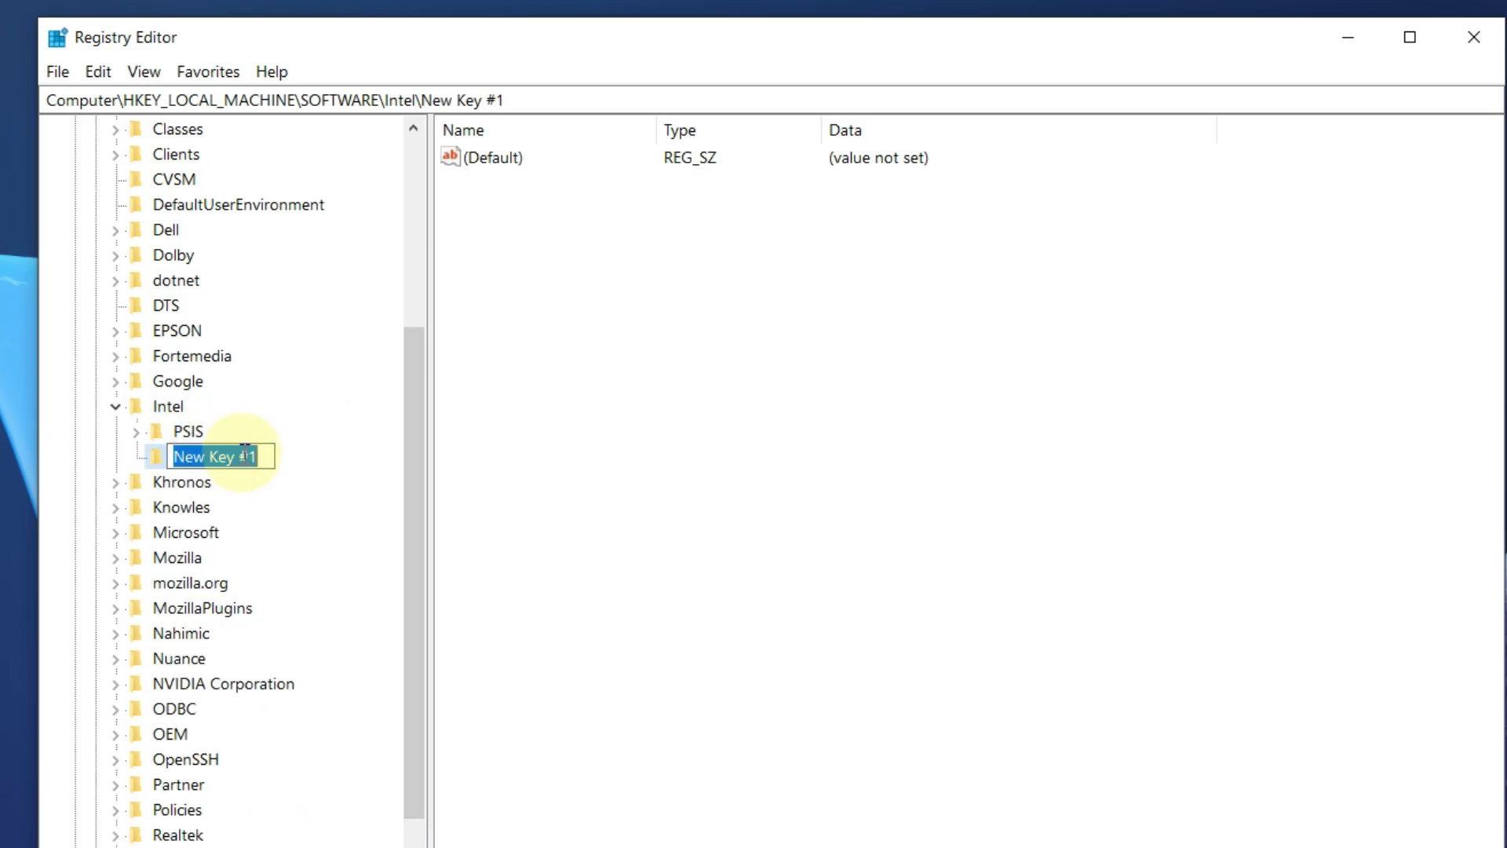
pyautogui.write('GMM')
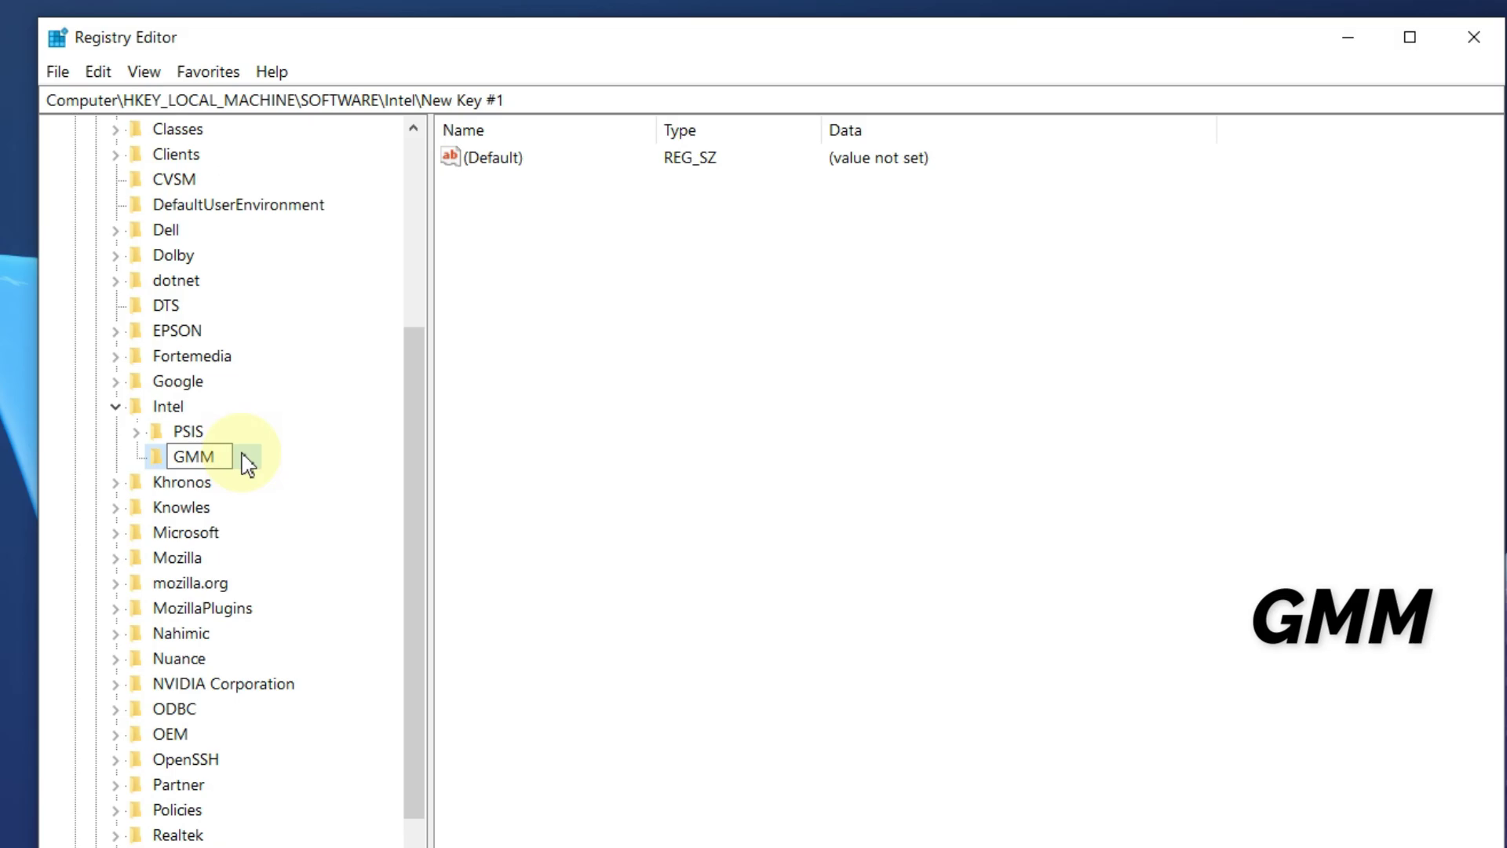
pyautogui.press('Return')
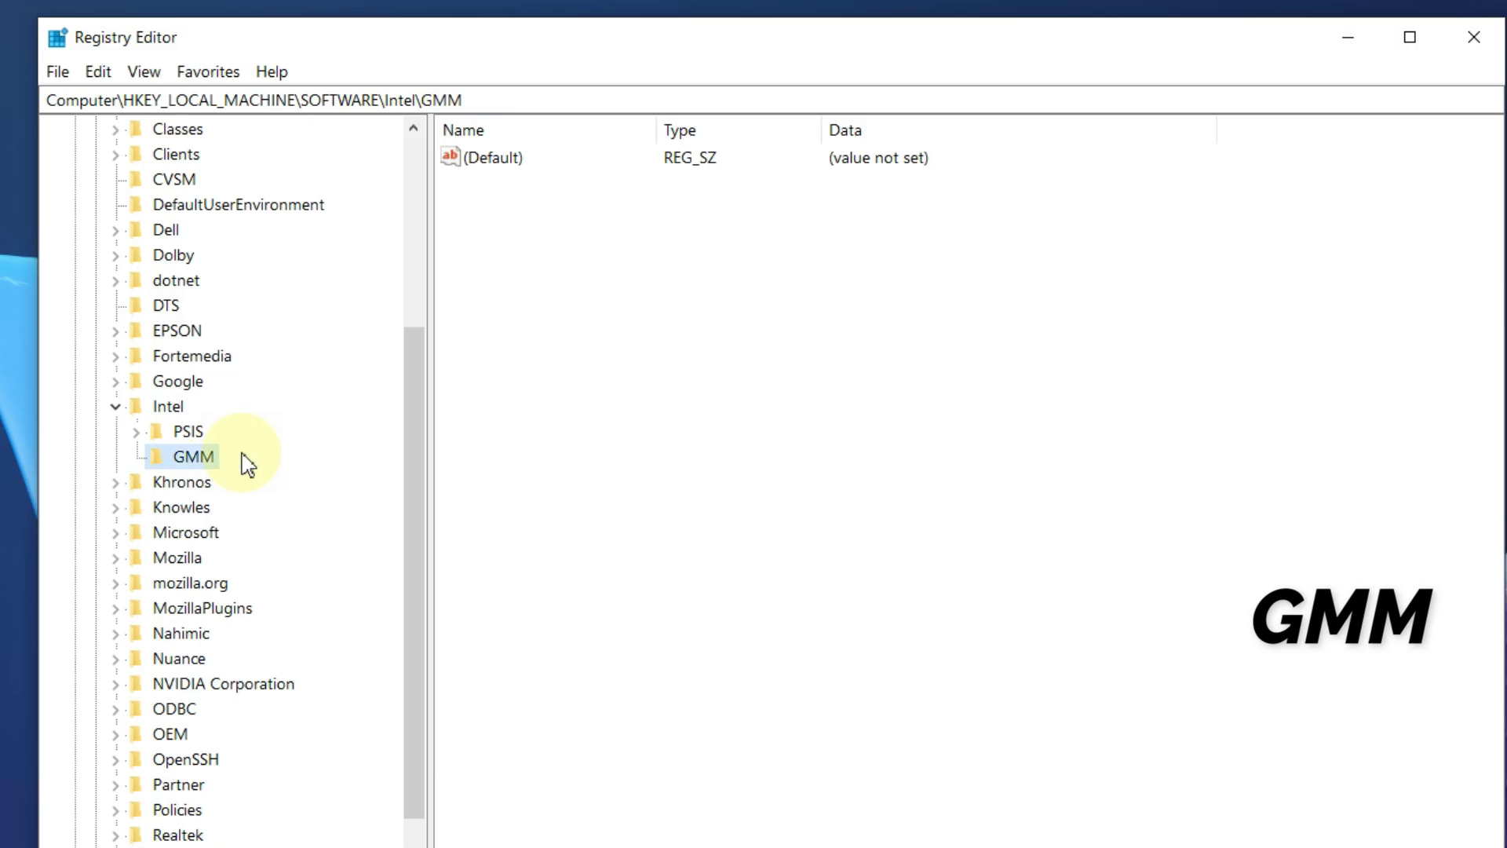
# Add a DWORD (32-bit) value named DedicatedSegmentSize to the GMM key
pyautogui.click(194, 462)
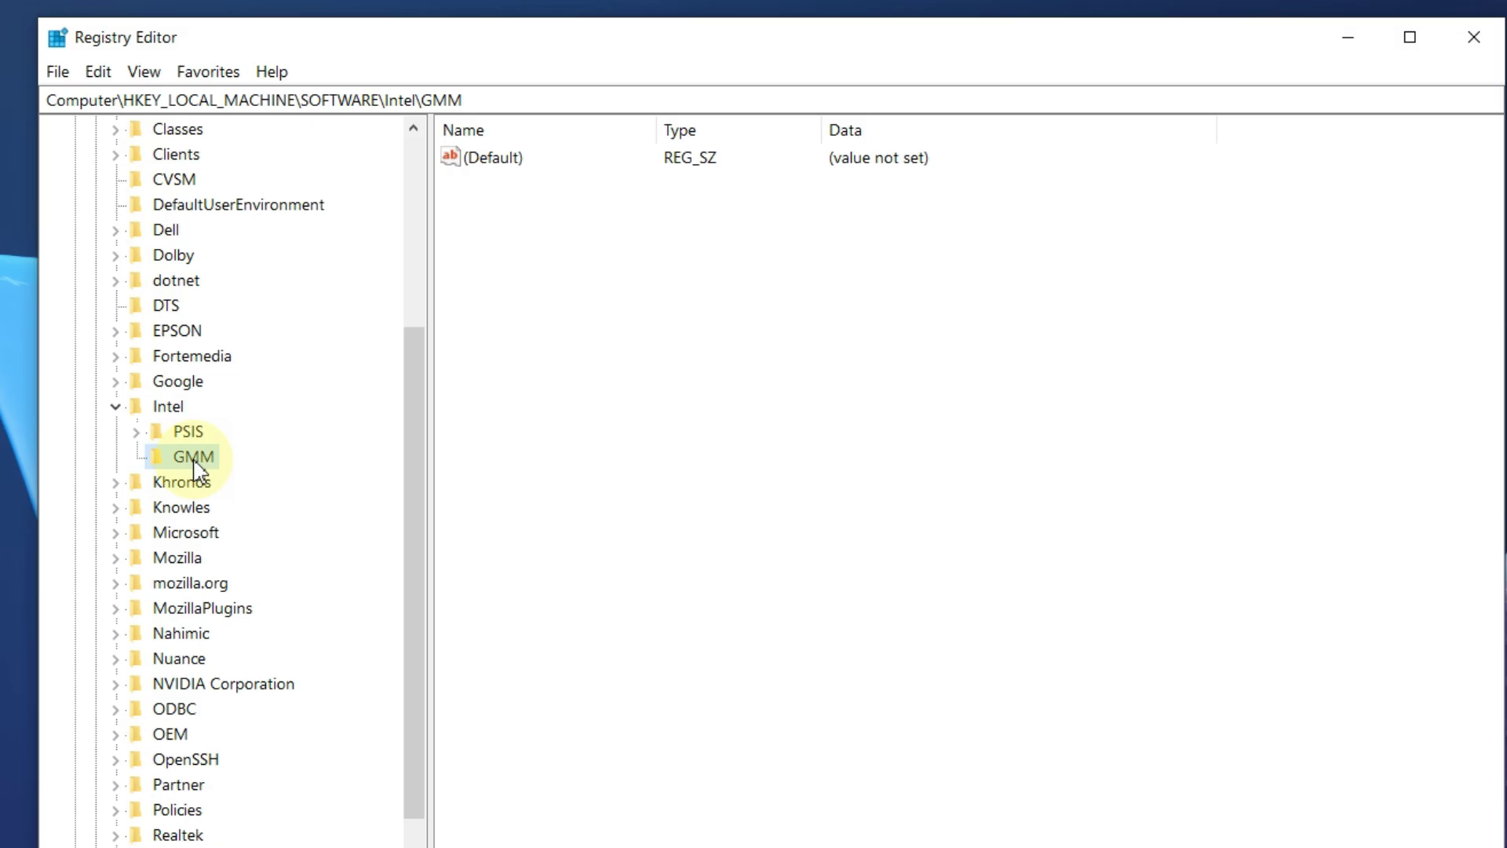
pyautogui.rightClick(194, 461)
pyautogui.moveTo(306, 507)
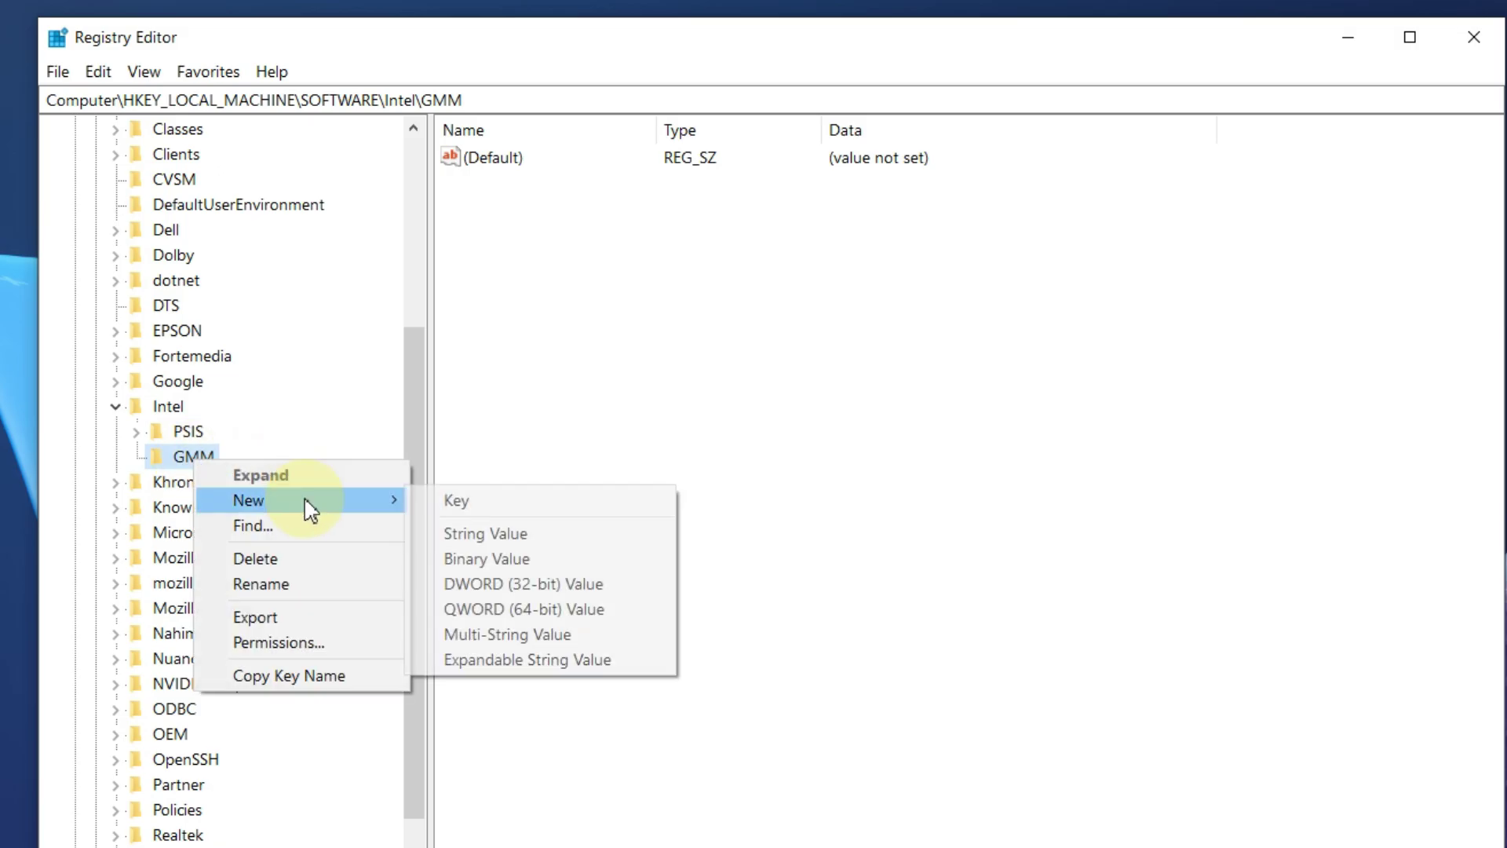
pyautogui.click(648, 593)
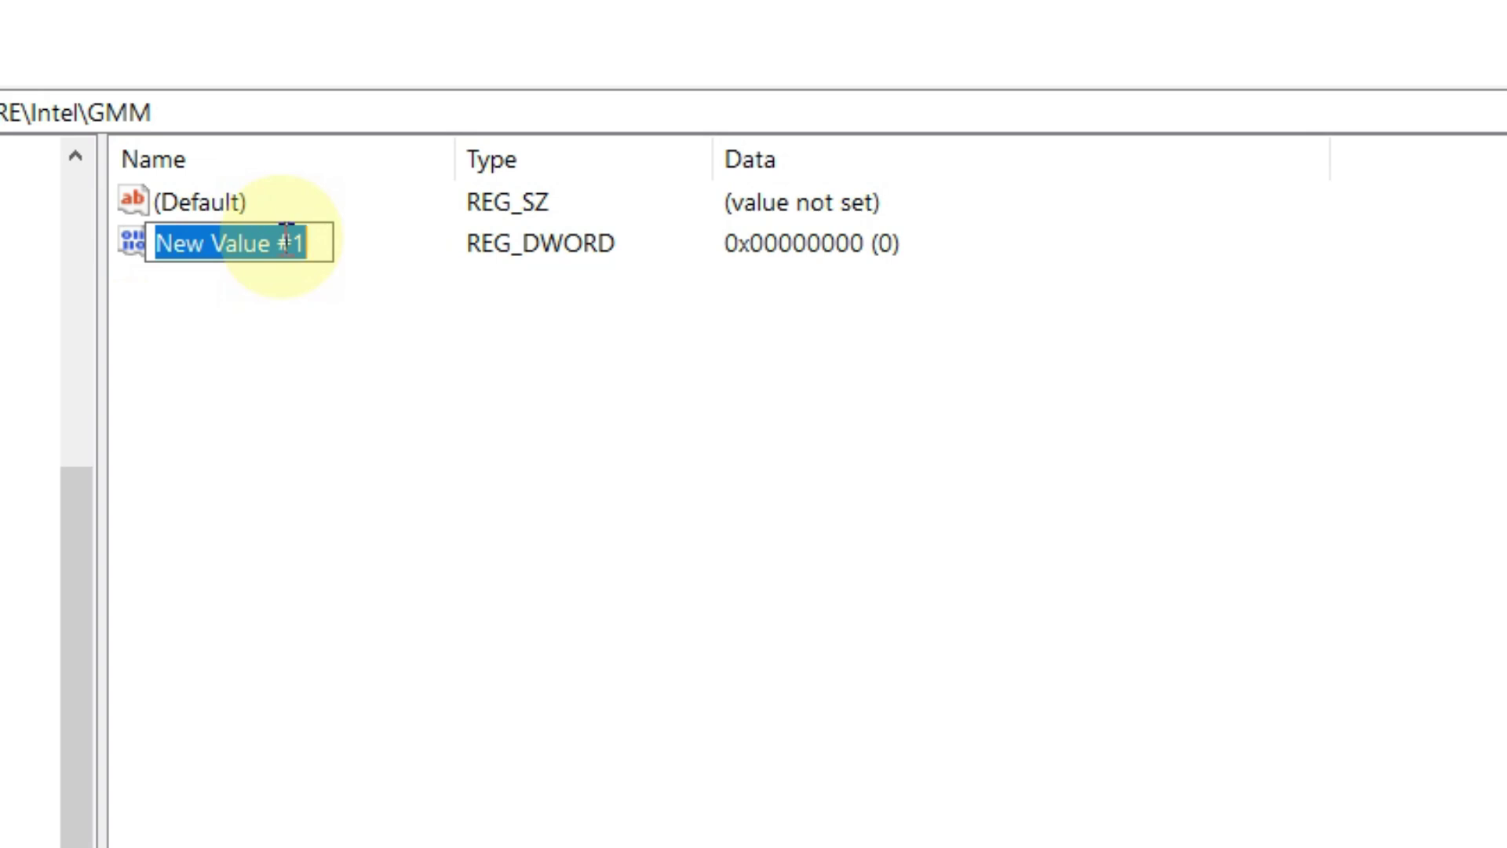
pyautogui.write('De')
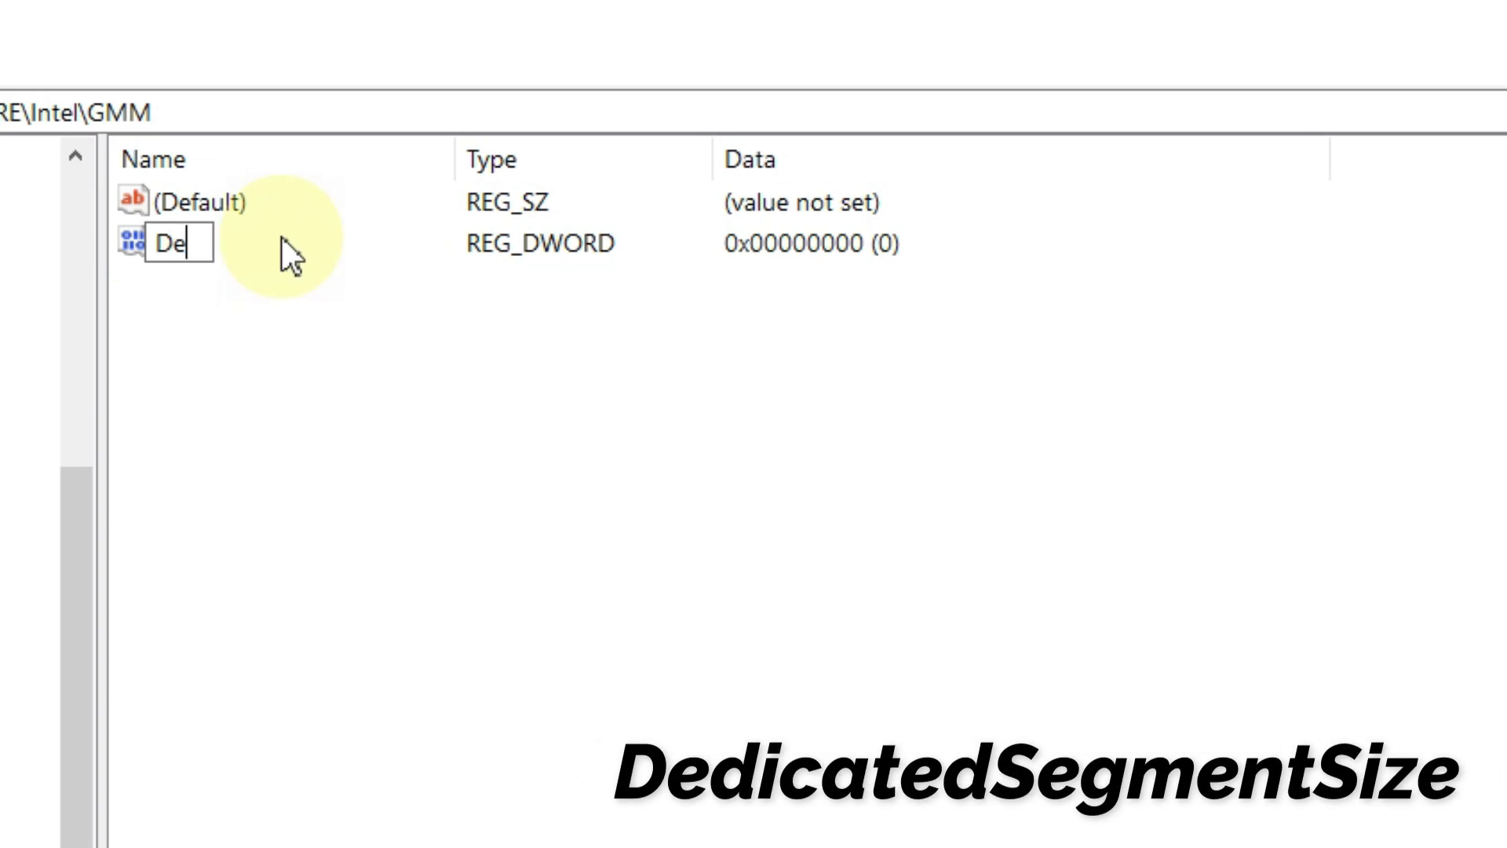
pyautogui.write('dicatedSe')
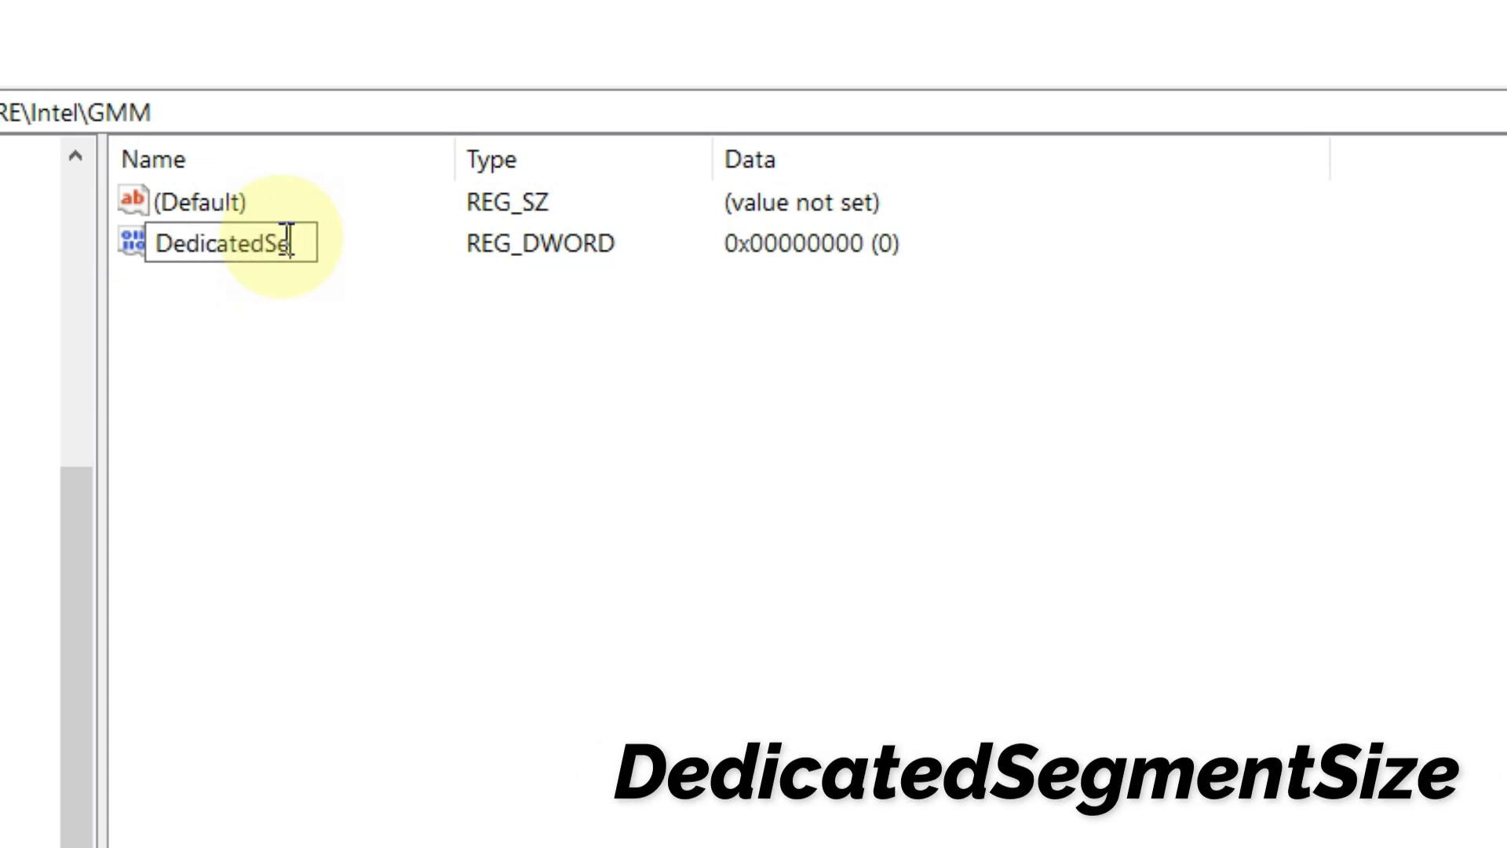
pyautogui.write('gmentSize')
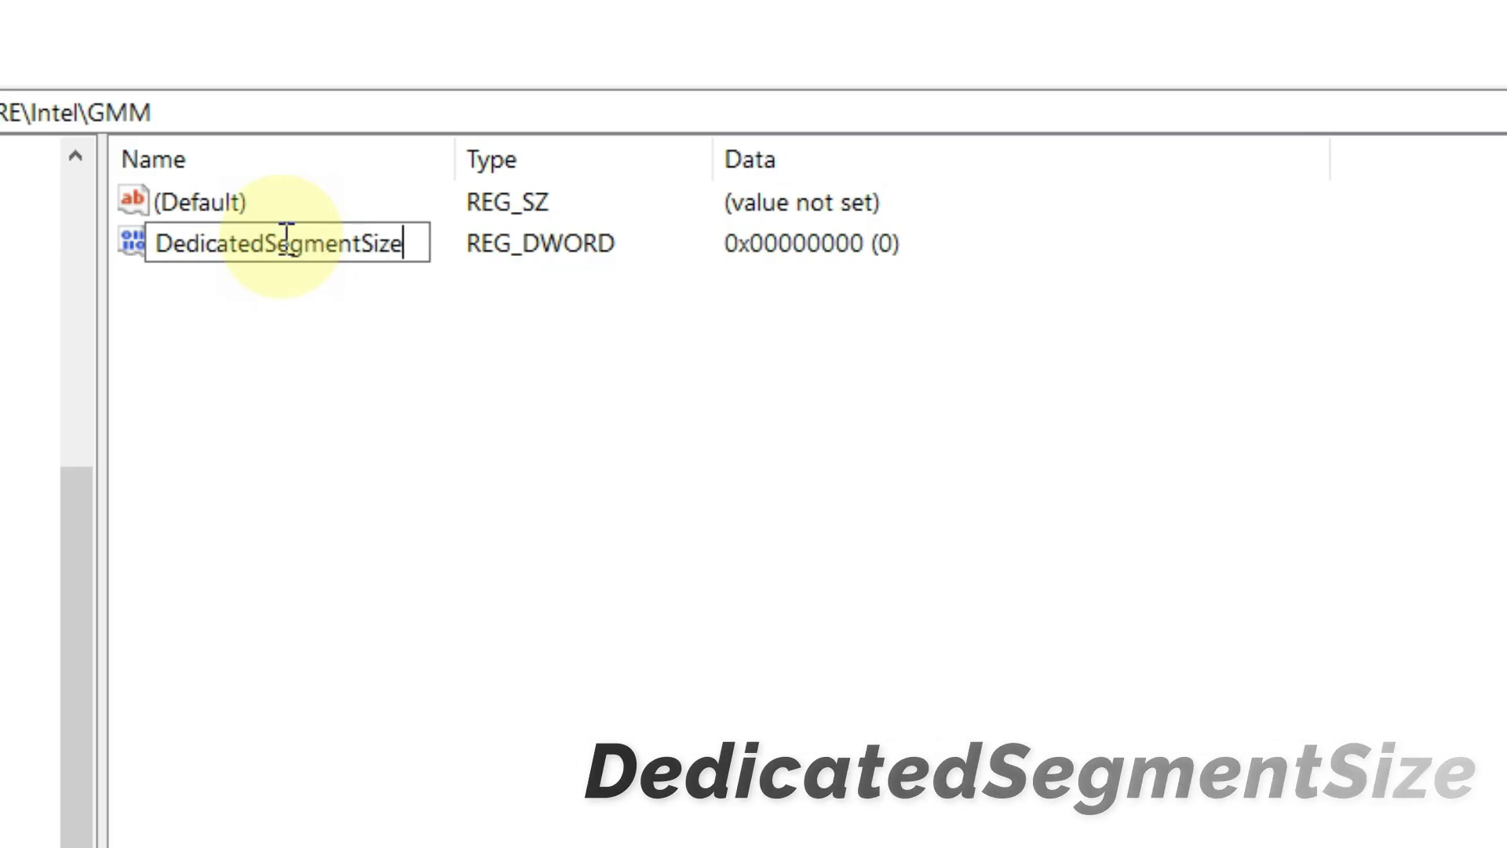
pyautogui.press('Return')
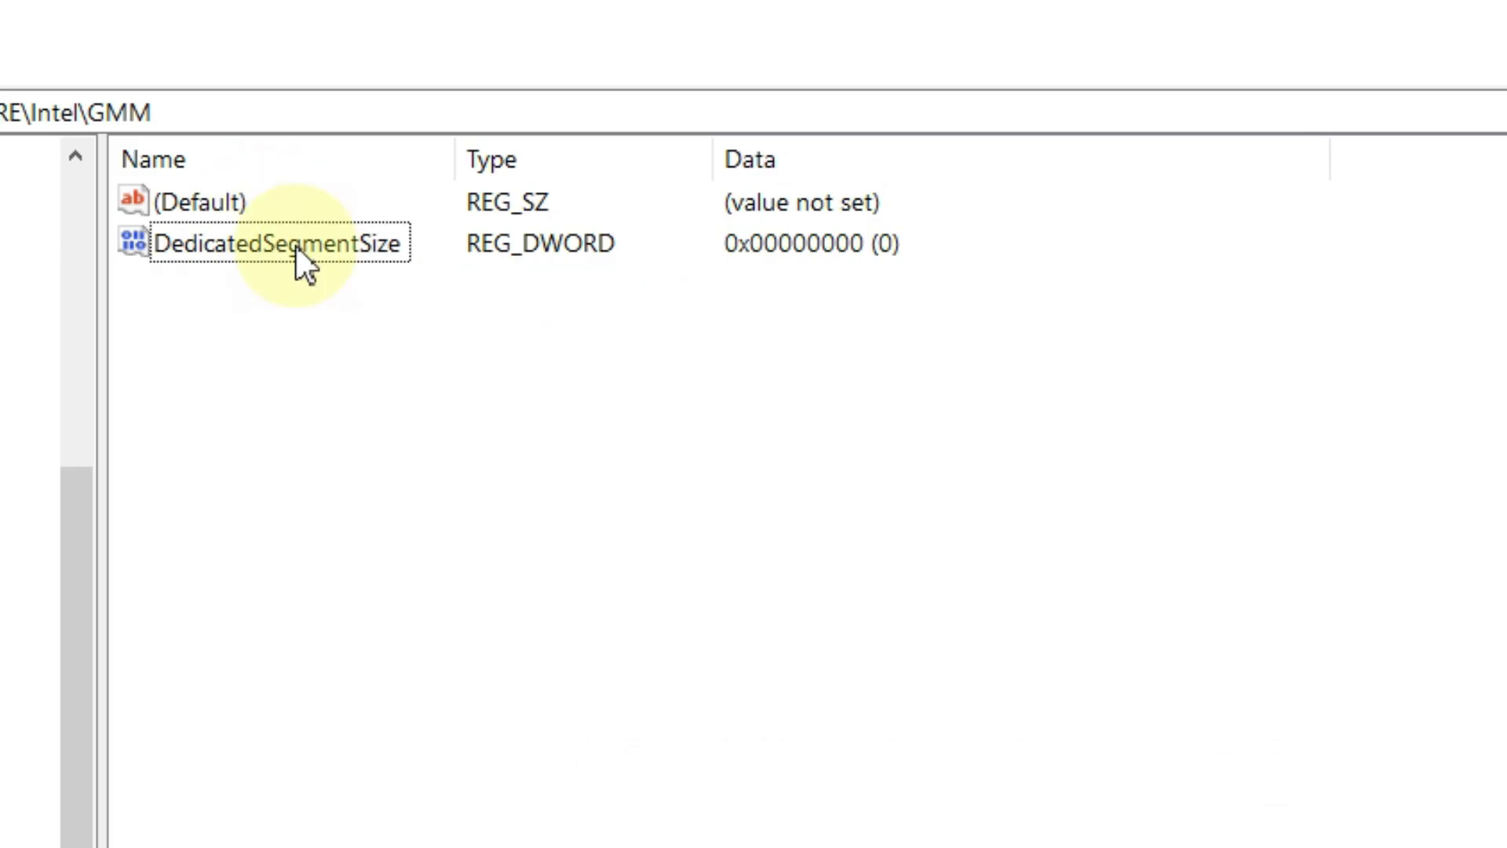
# Set the DedicatedSegmentSize value data to 1024 with a decimal base
pyautogui.doubleClick(296, 246)
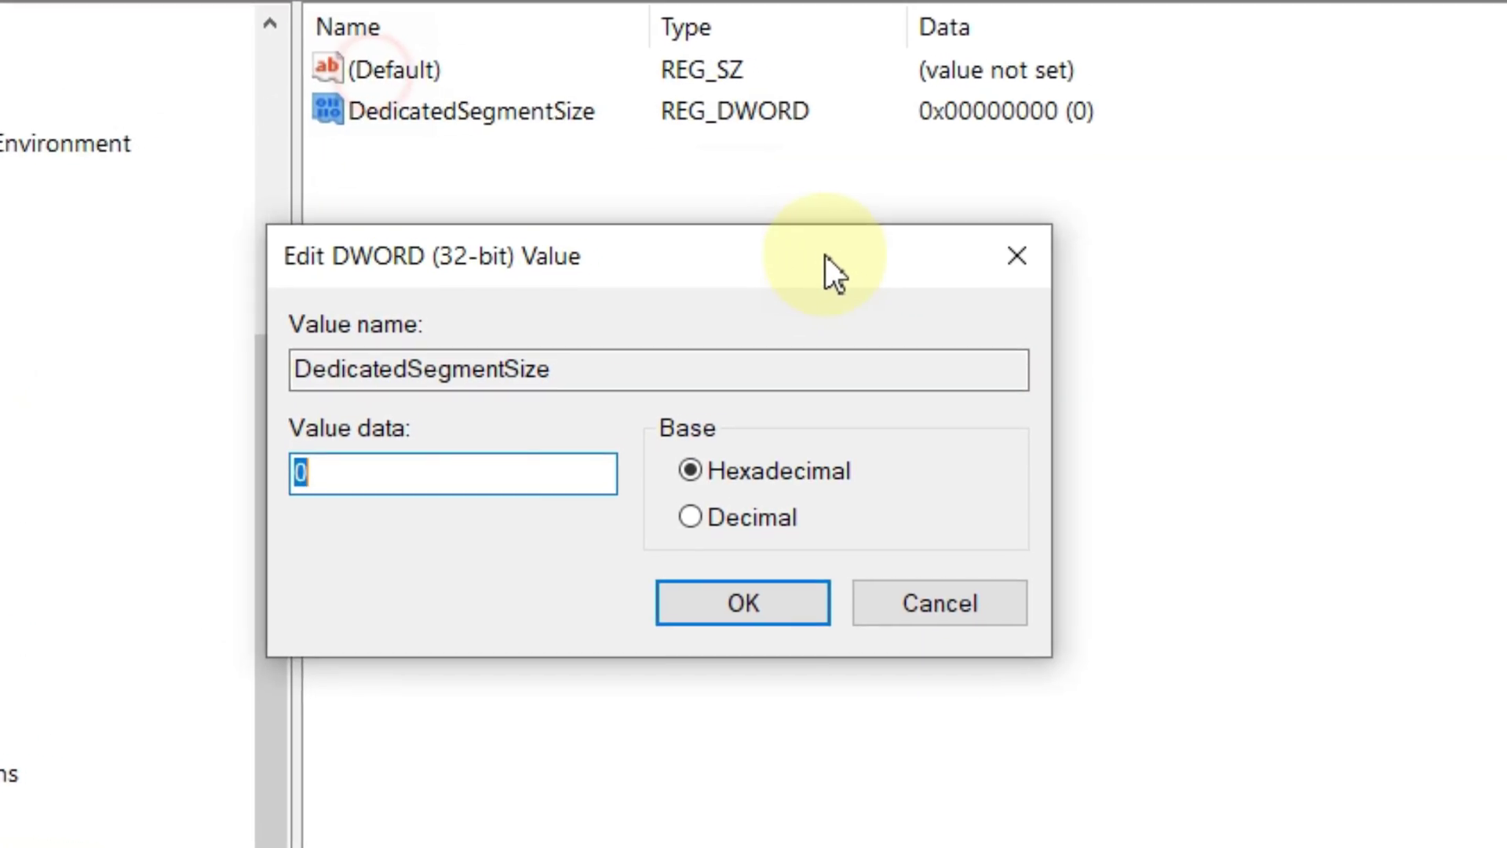
pyautogui.moveTo(826, 256); pyautogui.dragTo(886, 254)
pyautogui.doubleClick(536, 456)
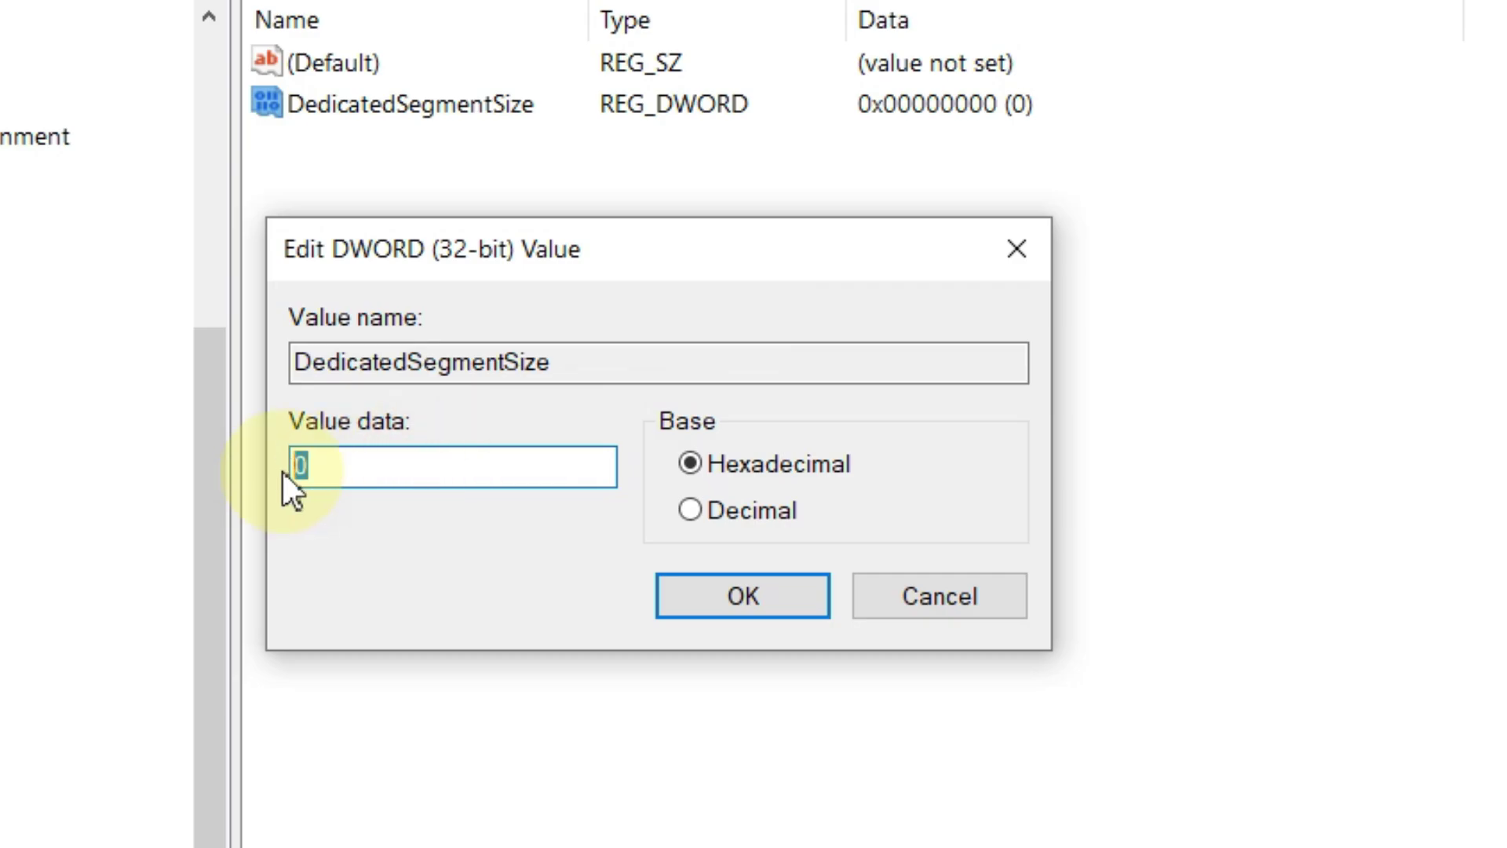
pyautogui.press('BackSpace')
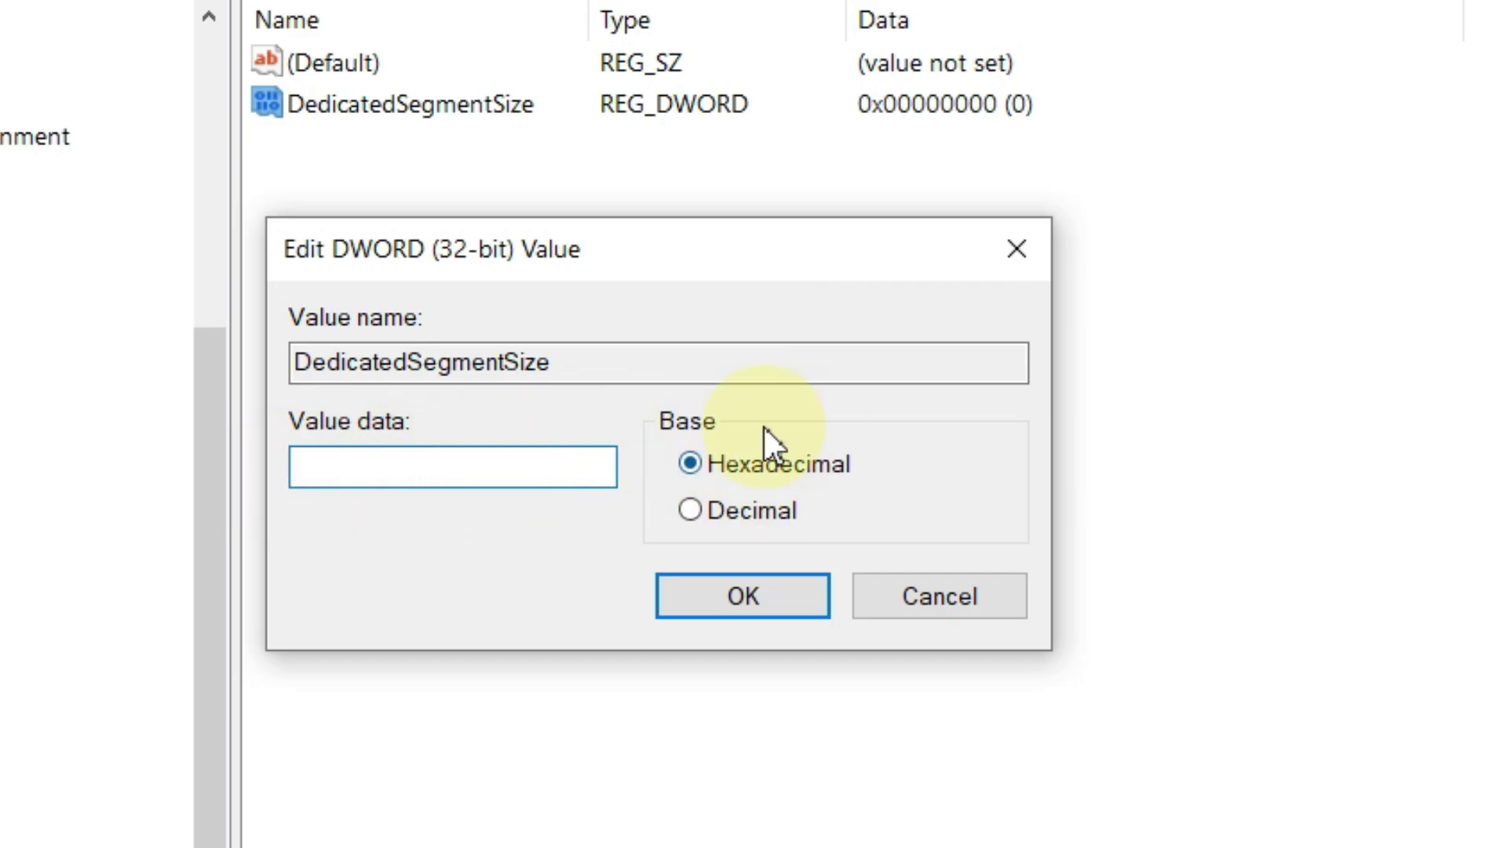
pyautogui.click(700, 515)
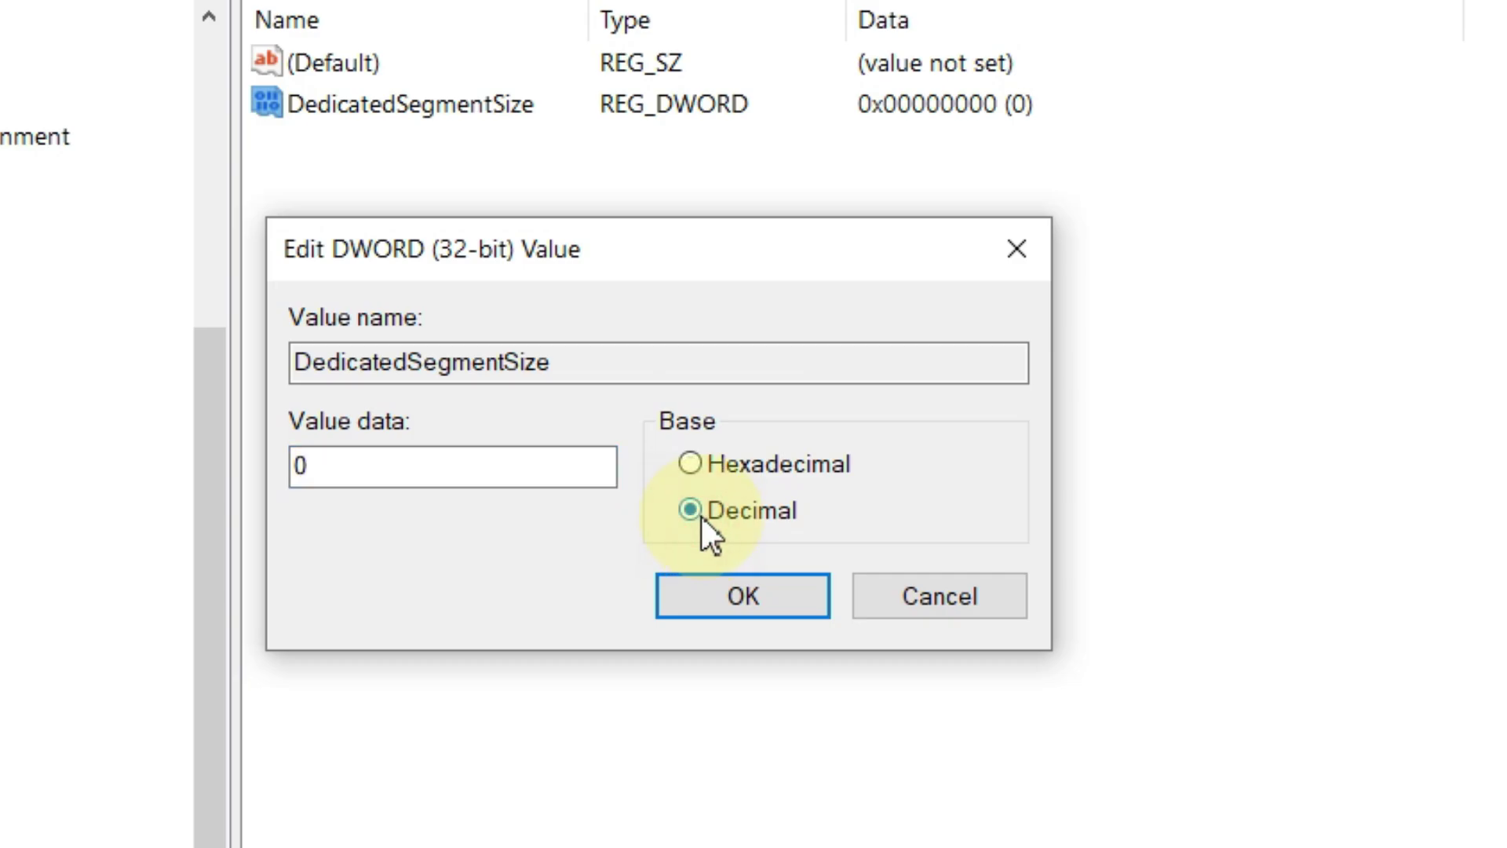
pyautogui.click(522, 471)
pyautogui.moveTo(522, 472); pyautogui.dragTo(297, 471)
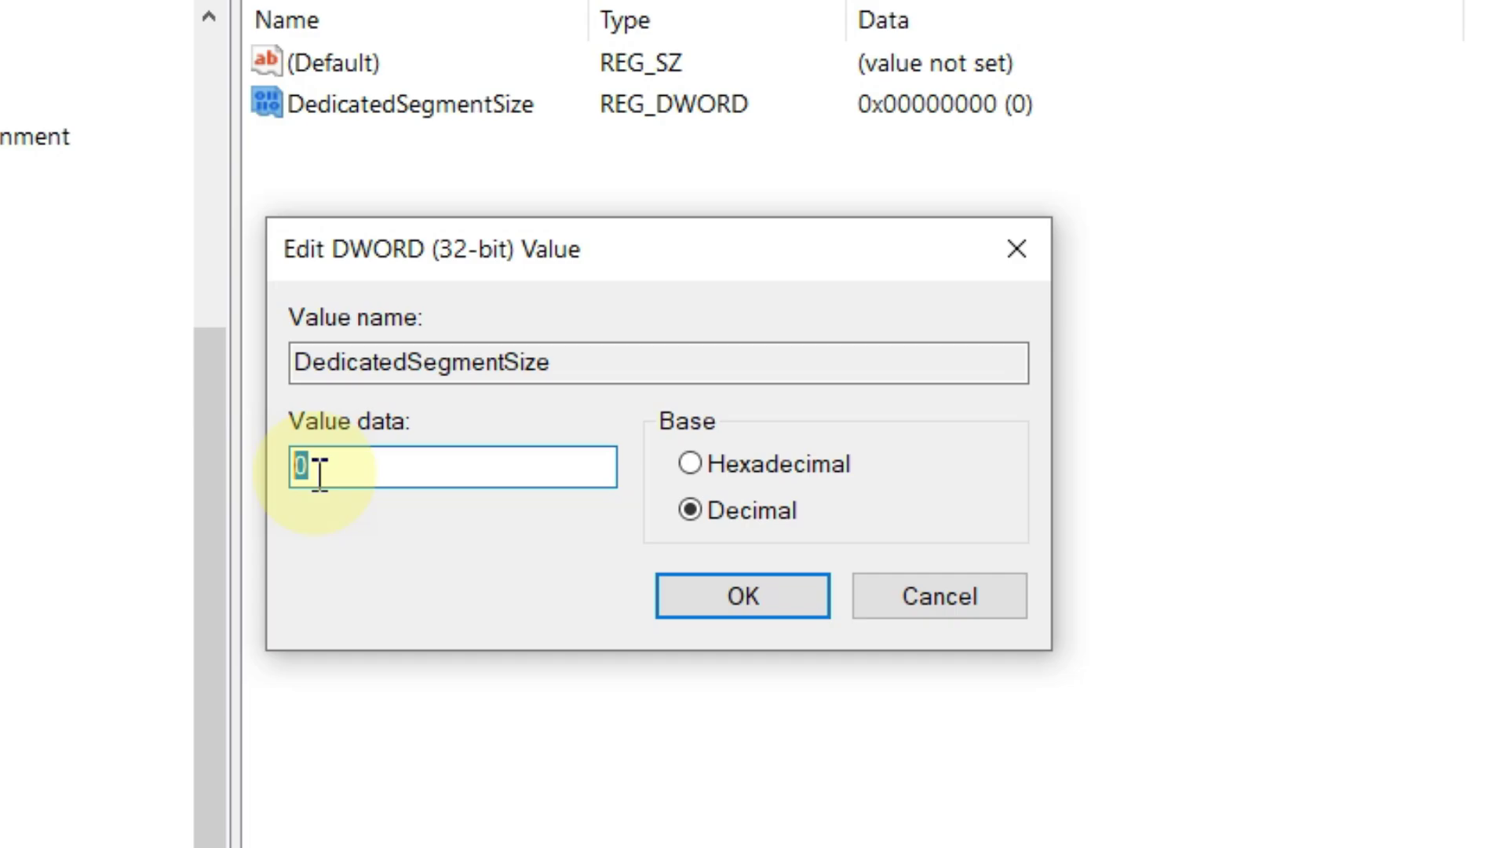
pyautogui.write('1024')
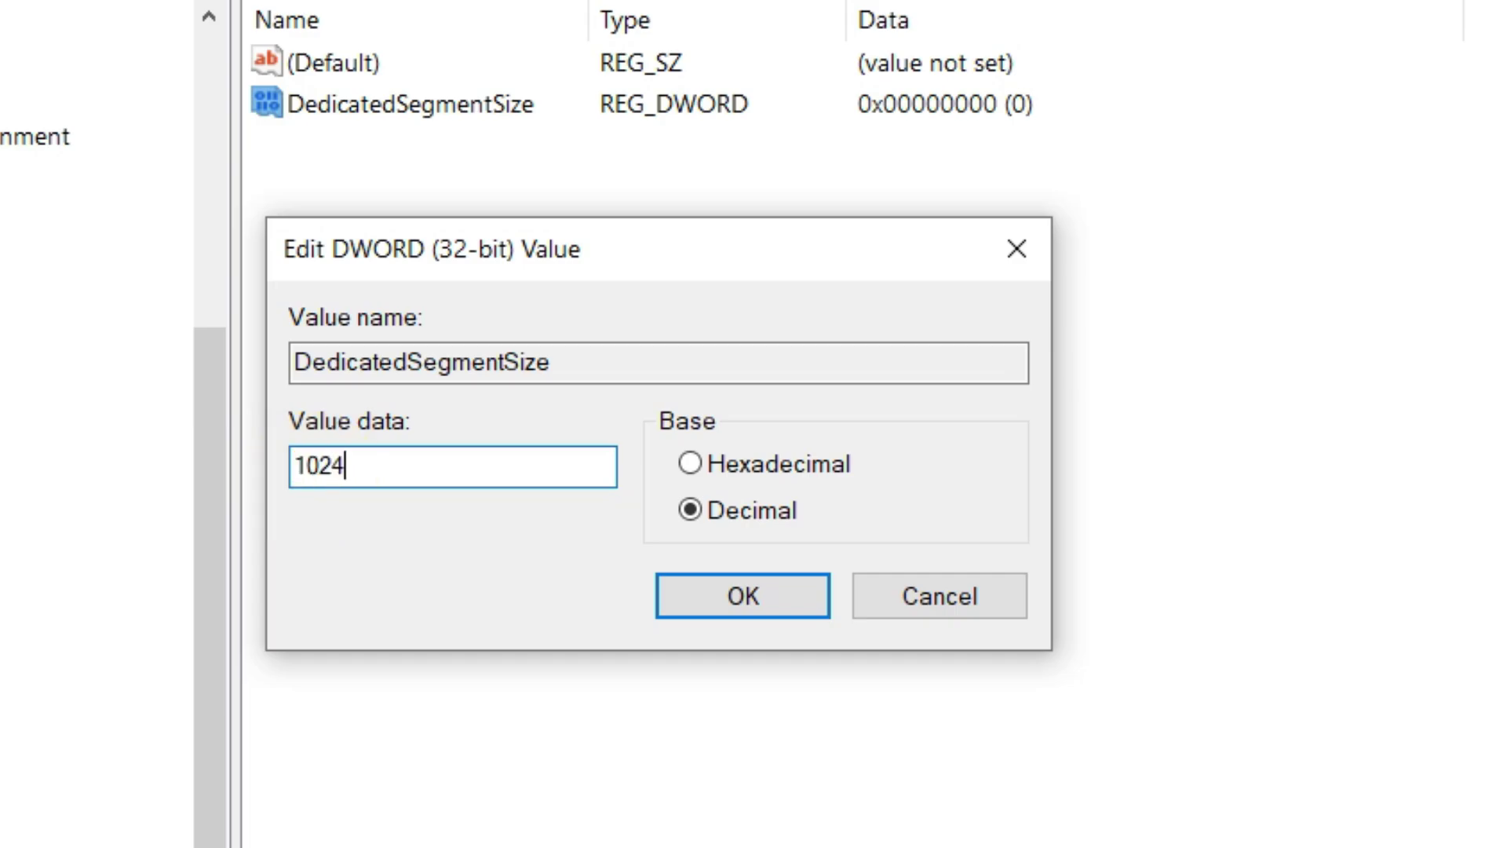
pyautogui.click(818, 606)
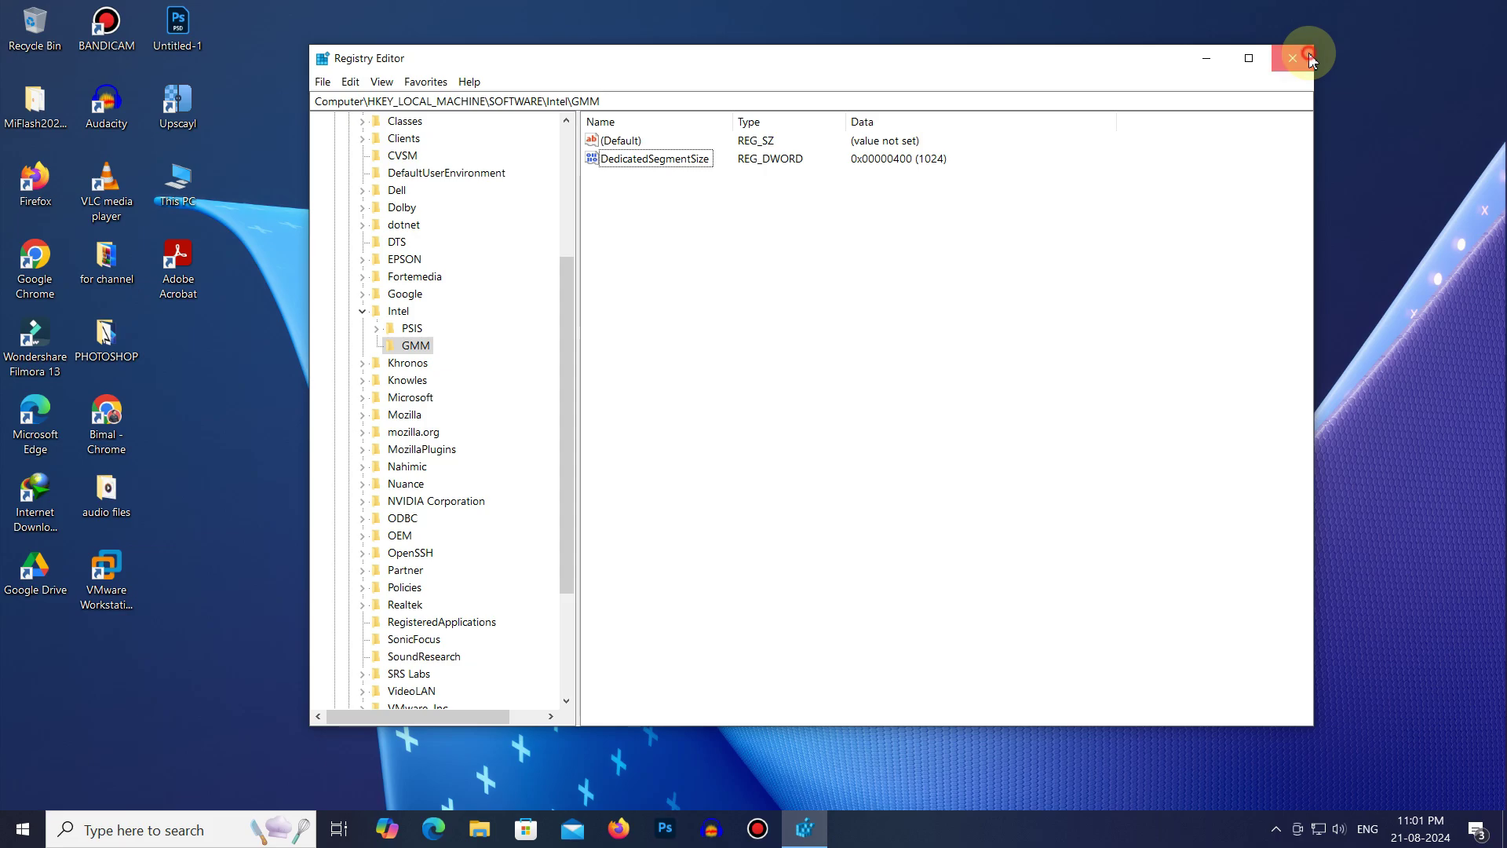
# Close the Registry Editor and refresh the desktop
pyautogui.click(1407, 30)
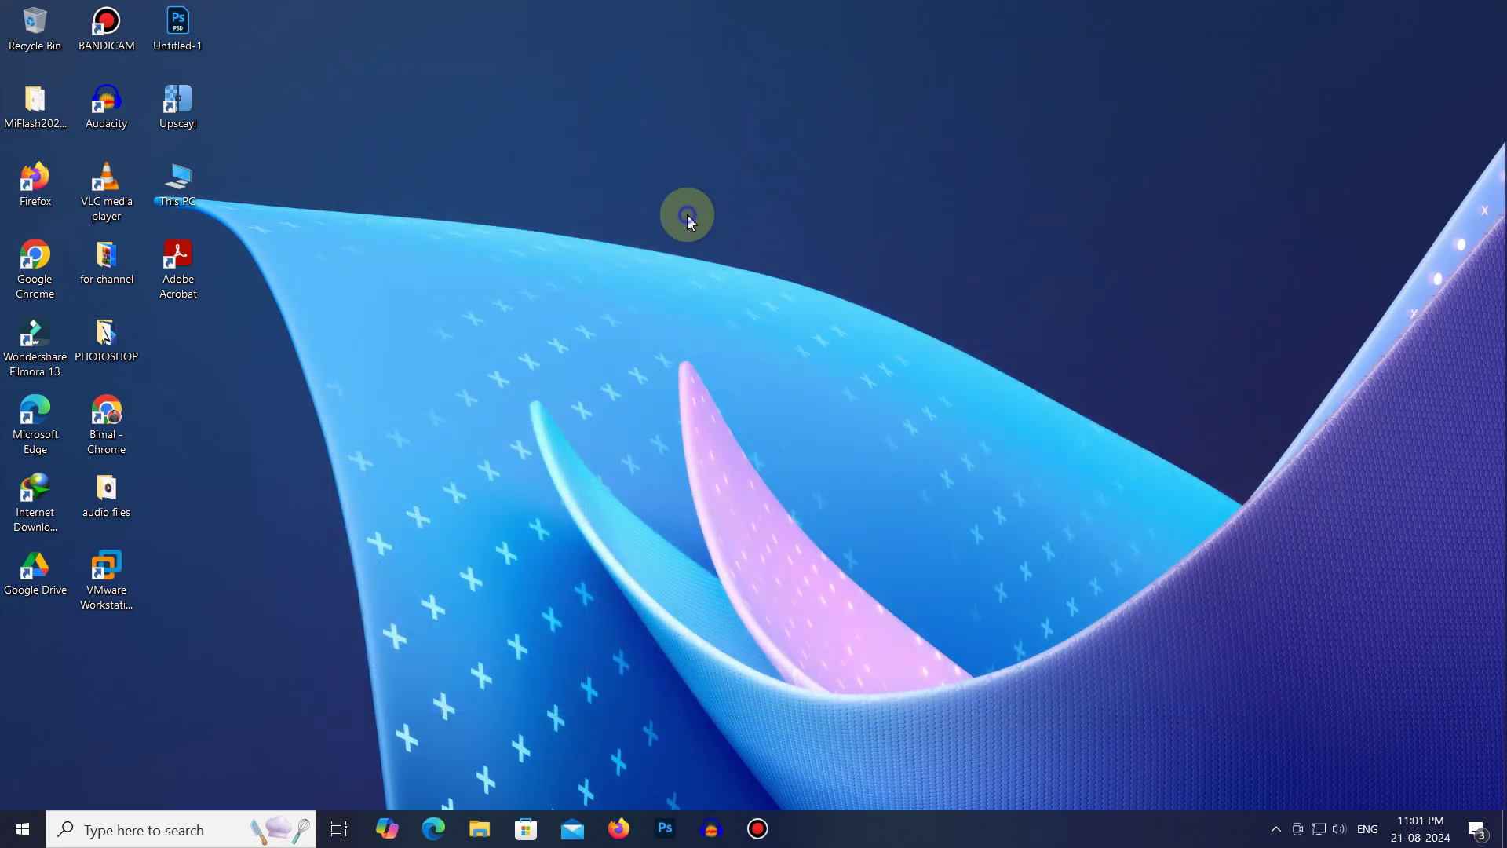
pyautogui.rightClick(687, 215)
pyautogui.click(750, 273)
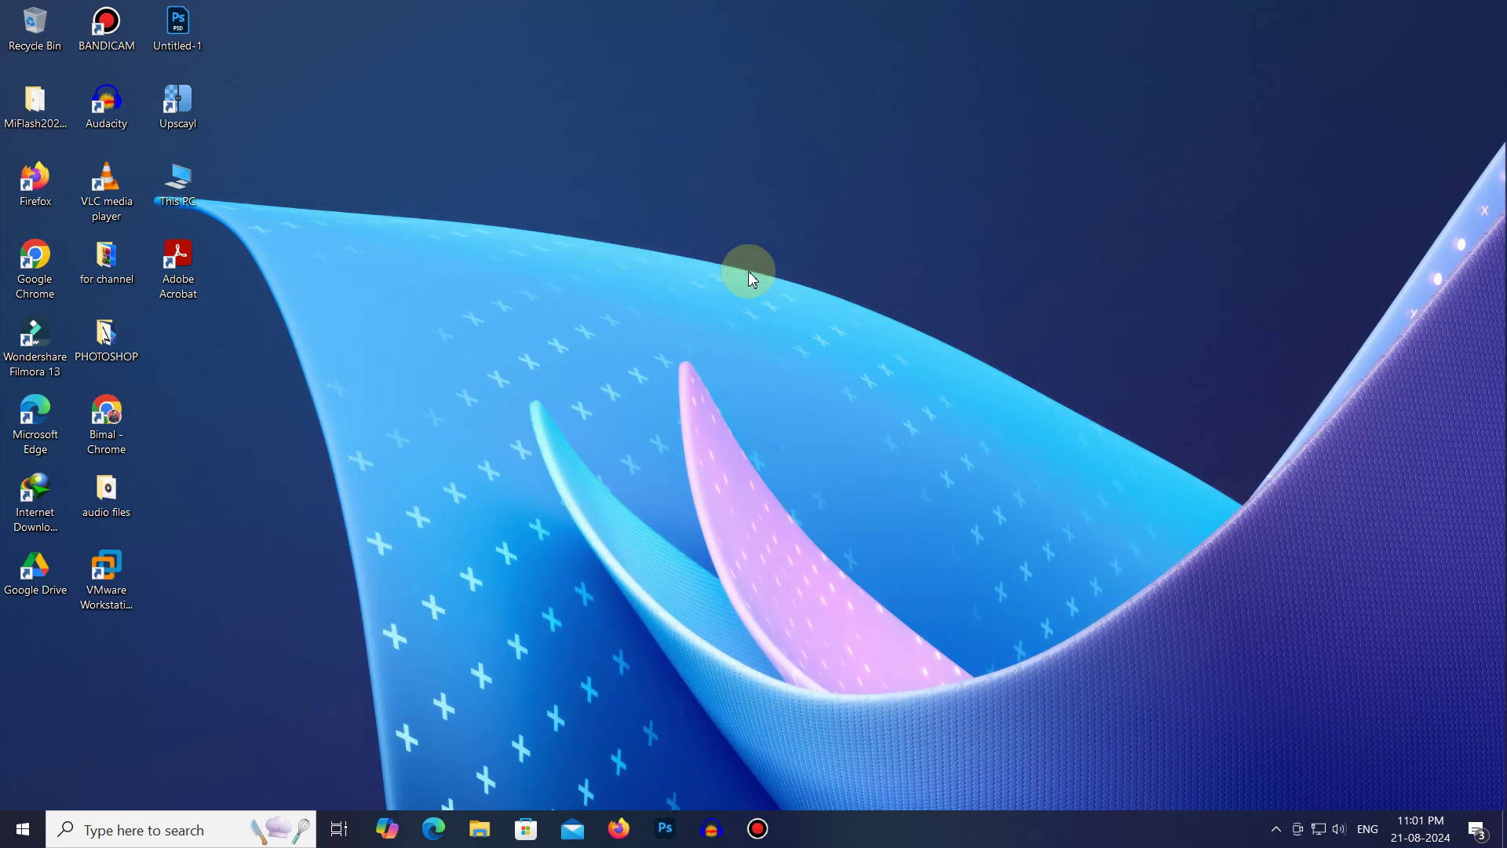